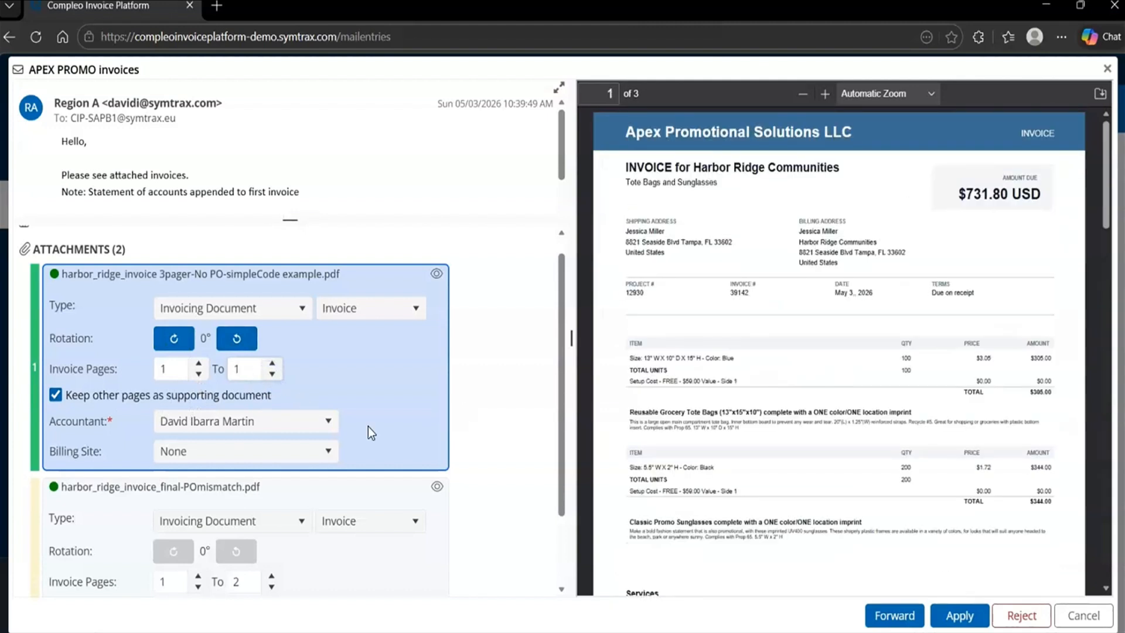
# Set the billing site of the three-page No PO invoice attachment to OEC Computers
pyautogui.click(314, 451)
pyautogui.click(252, 502)
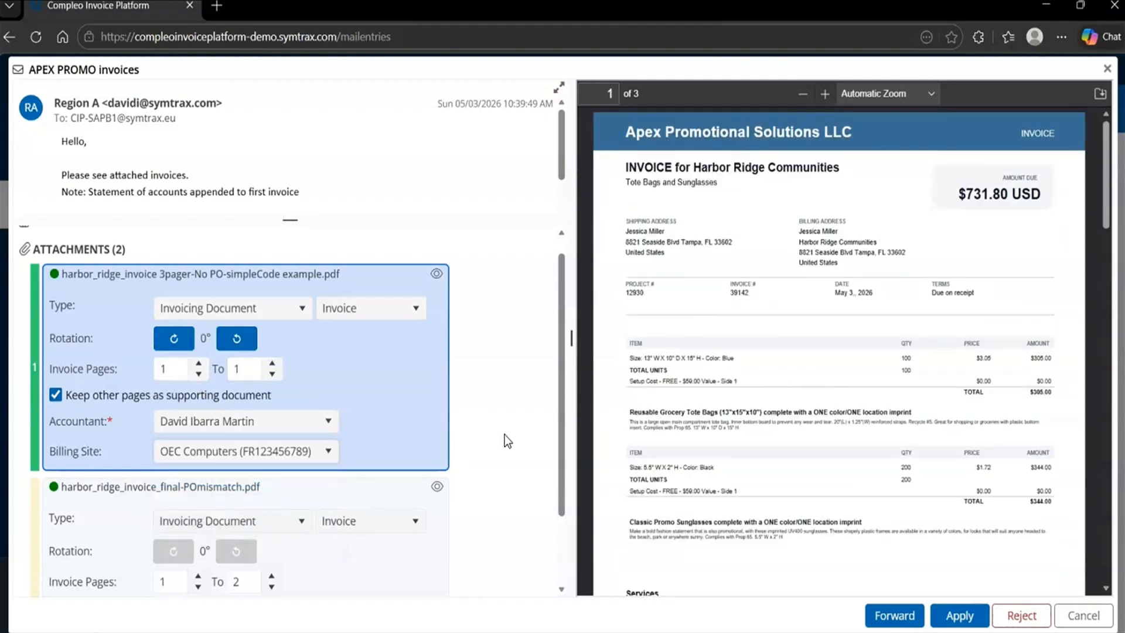
# Limit the PO mismatch attachment's invoice pages to 1 to 1, without keeping the other pages as a supporting document
pyautogui.scroll(-1, 508, 439)
pyautogui.click(354, 427)
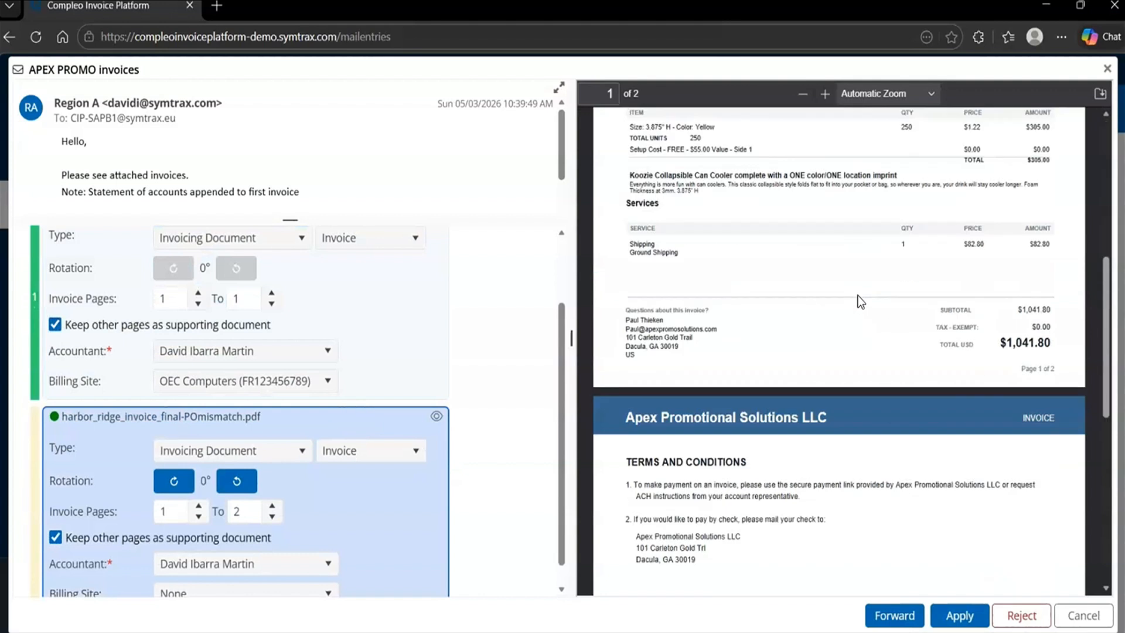
pyautogui.scroll(6, 858, 295)
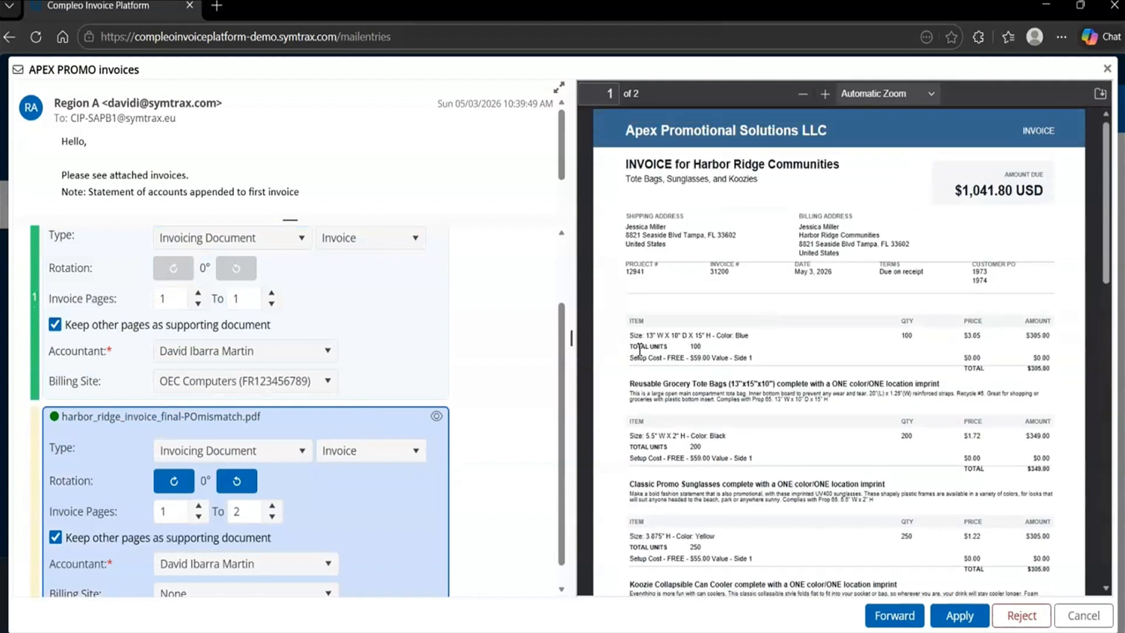
pyautogui.scroll(-1, 502, 427)
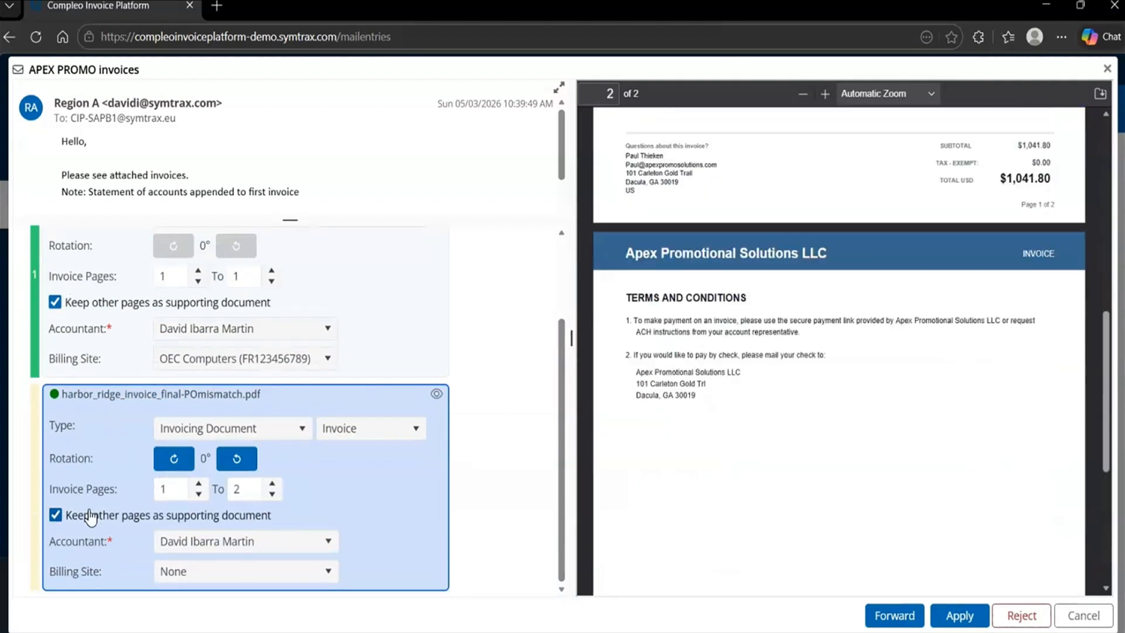
pyautogui.click(272, 494)
# Set the PO mismatch attachment's billing site to OEC Computers and apply the settings for the mail entry
pyautogui.click(305, 573)
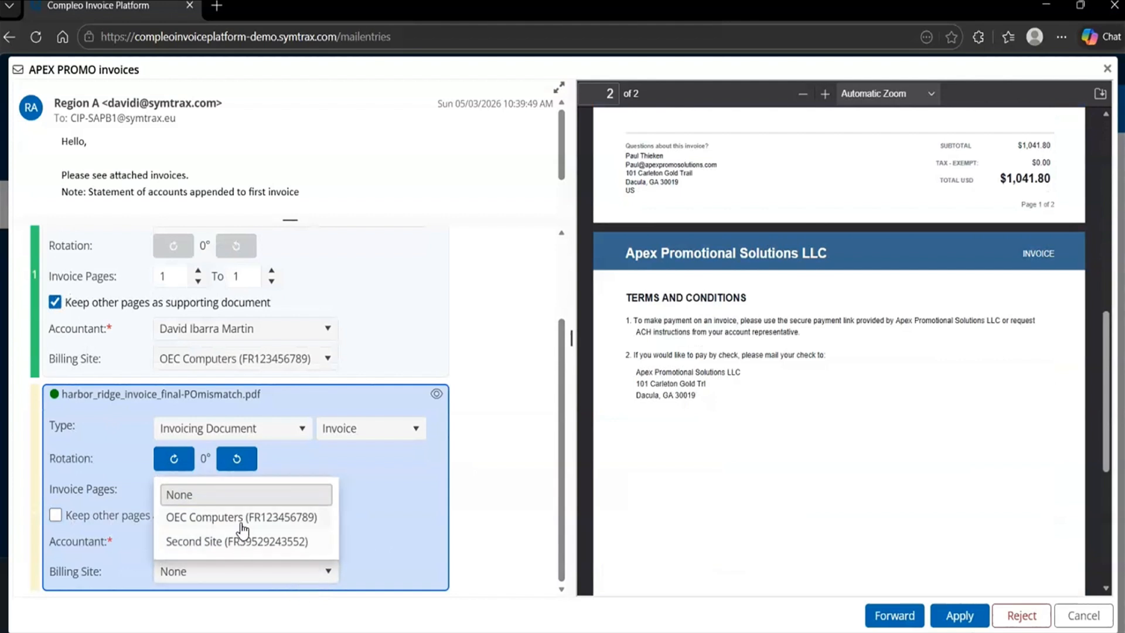
pyautogui.click(242, 518)
pyautogui.click(959, 615)
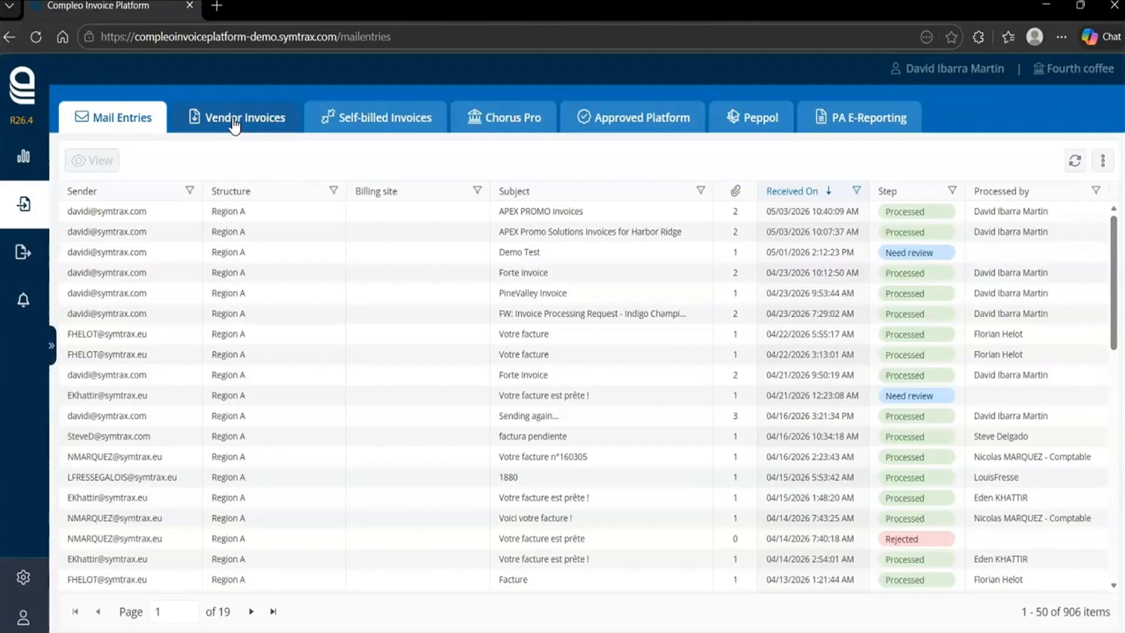
# Show the accountant's own vendor invoices, refresh the list and sort it by last update, newest first
pyautogui.click(234, 119)
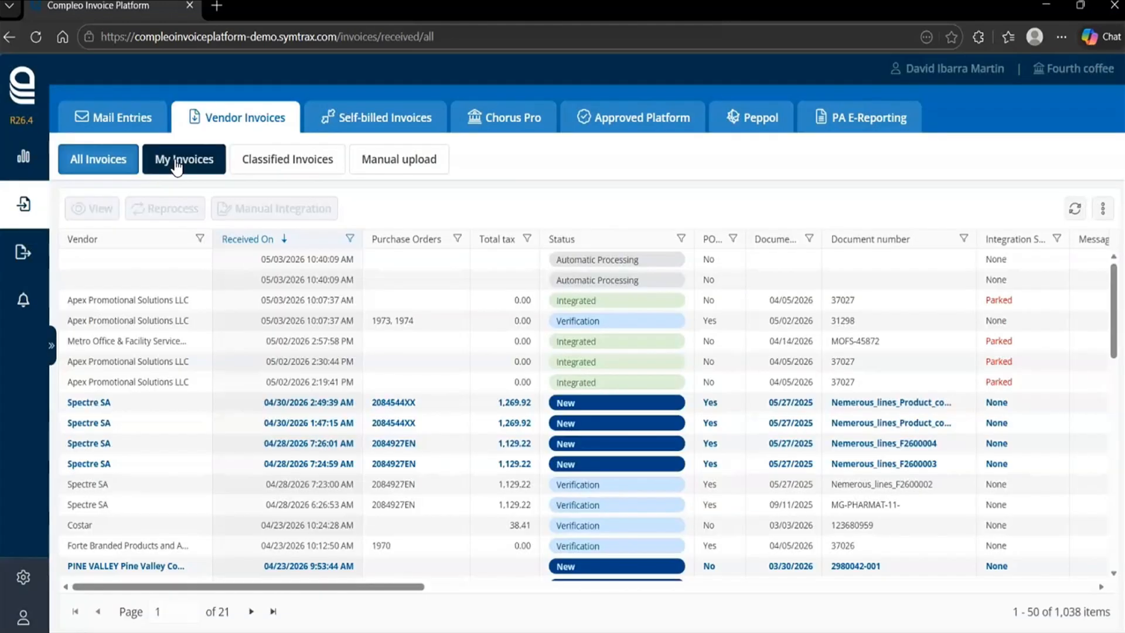
pyautogui.click(176, 159)
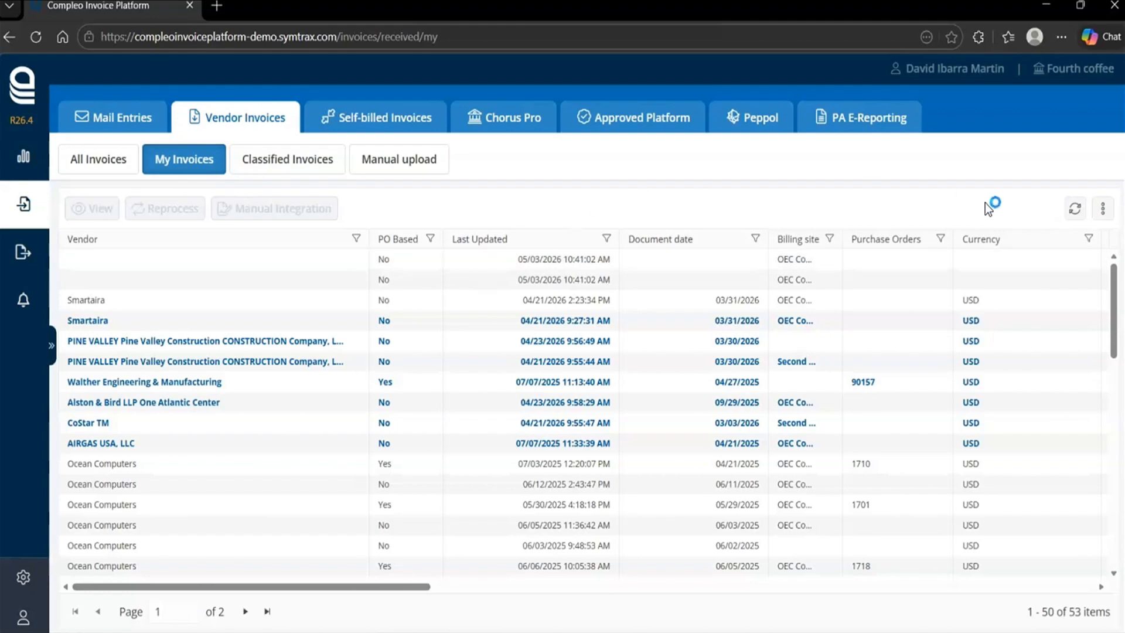
pyautogui.click(1076, 215)
pyautogui.click(576, 237)
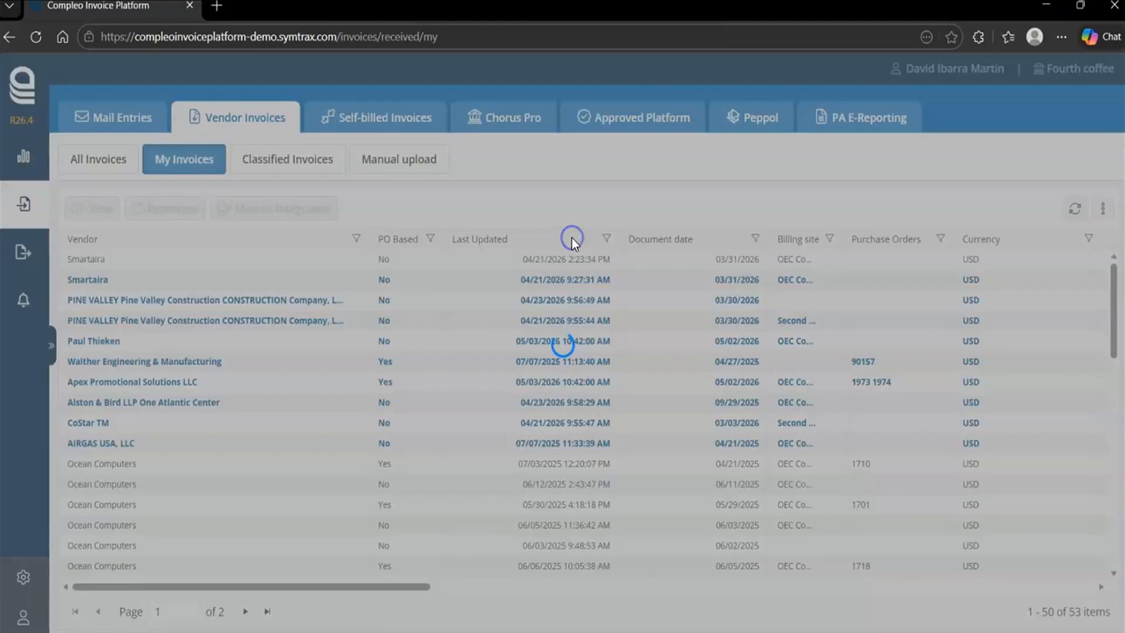
pyautogui.click(576, 237)
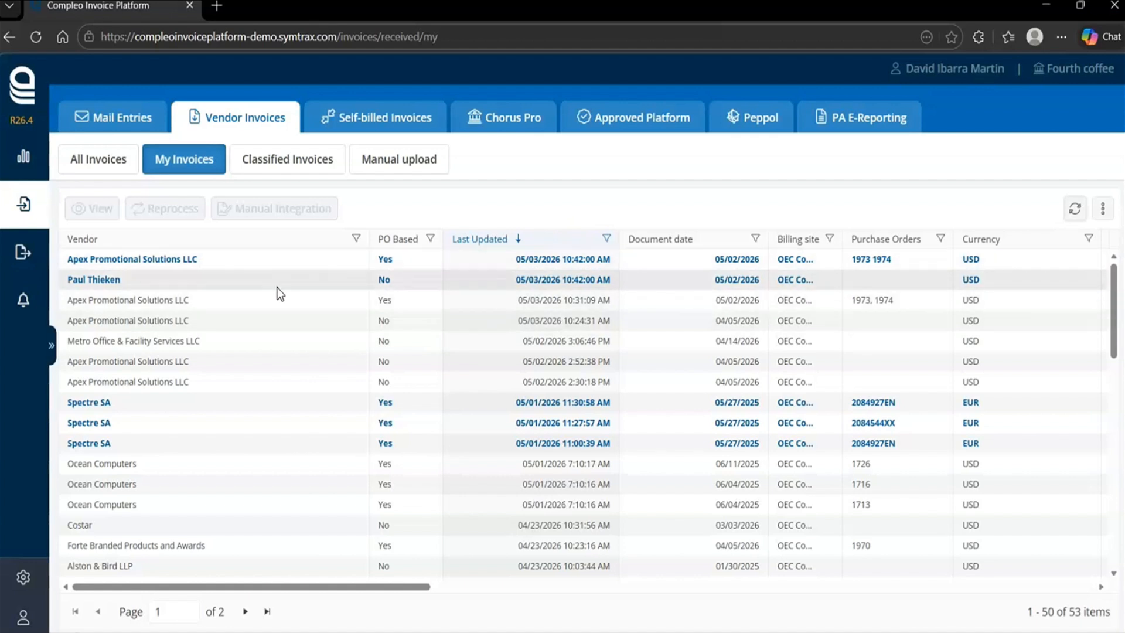
# Open the newest PO-based Apex Promotional Solutions LLC invoice and look over its customer and vendor information
pyautogui.click(286, 259)
pyautogui.click(92, 208)
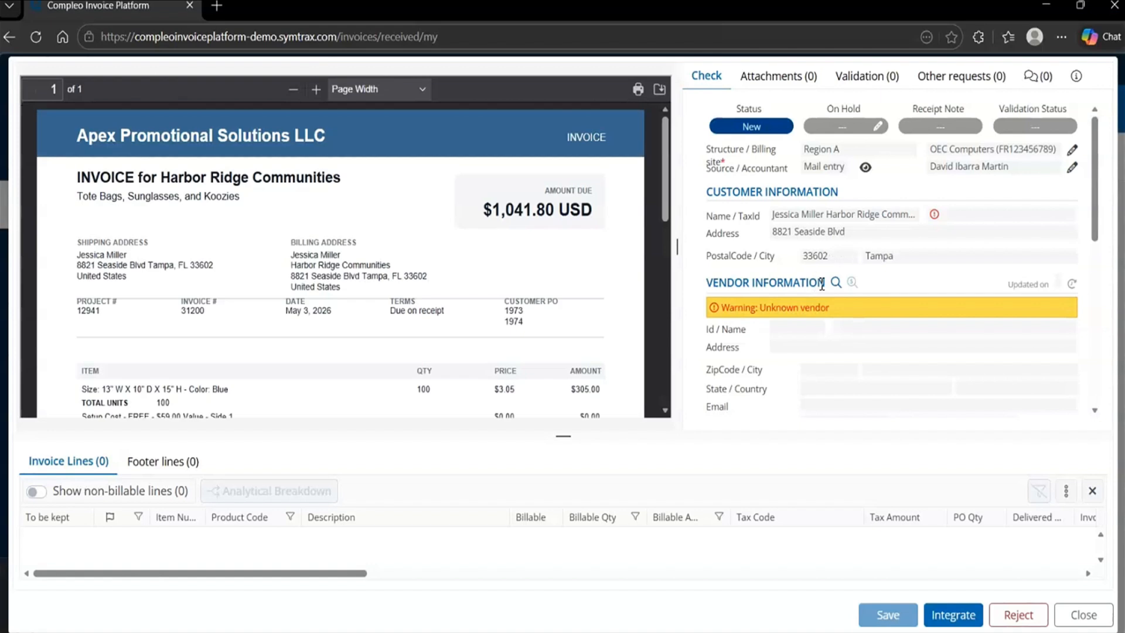
pyautogui.scroll(-2, 898, 242)
pyautogui.scroll(2, 899, 243)
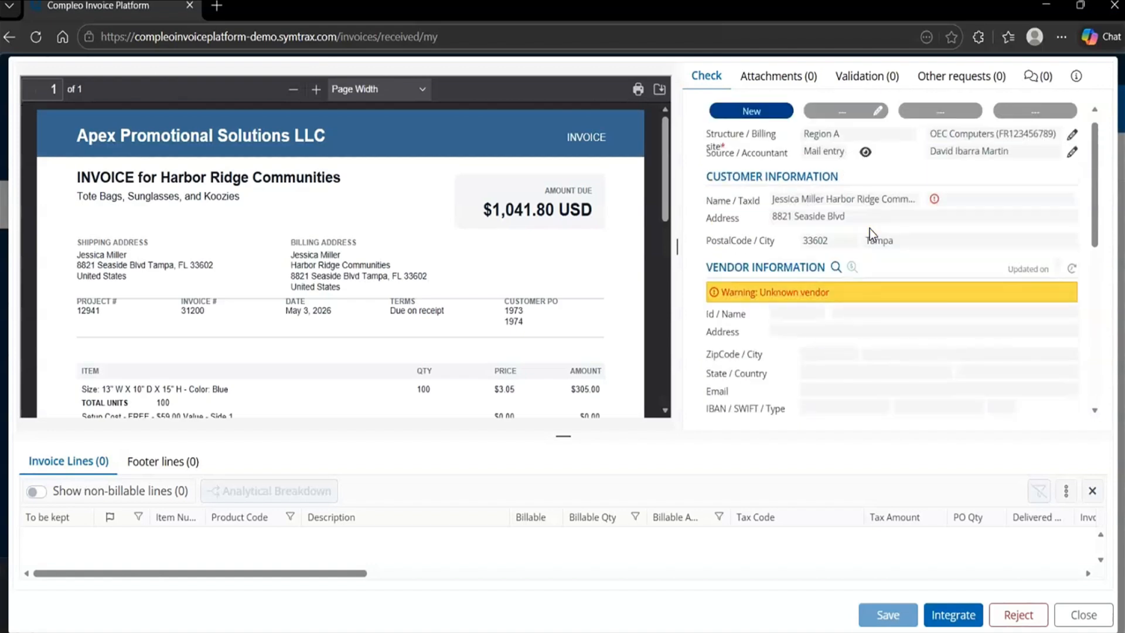
# Review the PO-based invoice's source email and attached PDF, and return to the invoice list
pyautogui.click(870, 156)
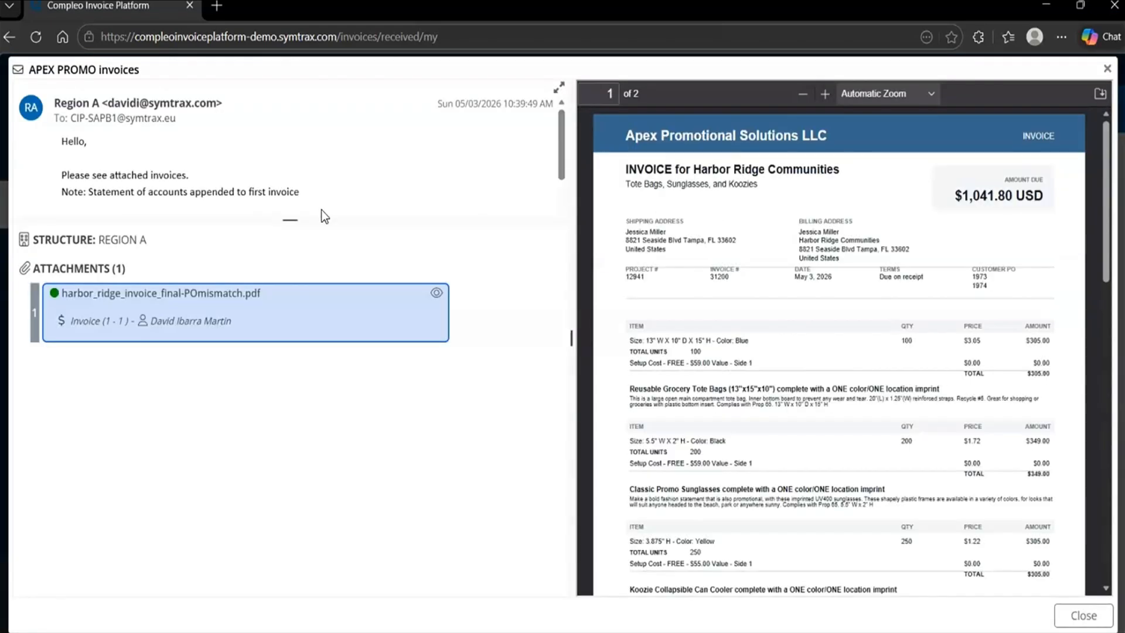
pyautogui.moveTo(298, 280); pyautogui.dragTo(307, 261)
pyautogui.scroll(-10, 781, 366)
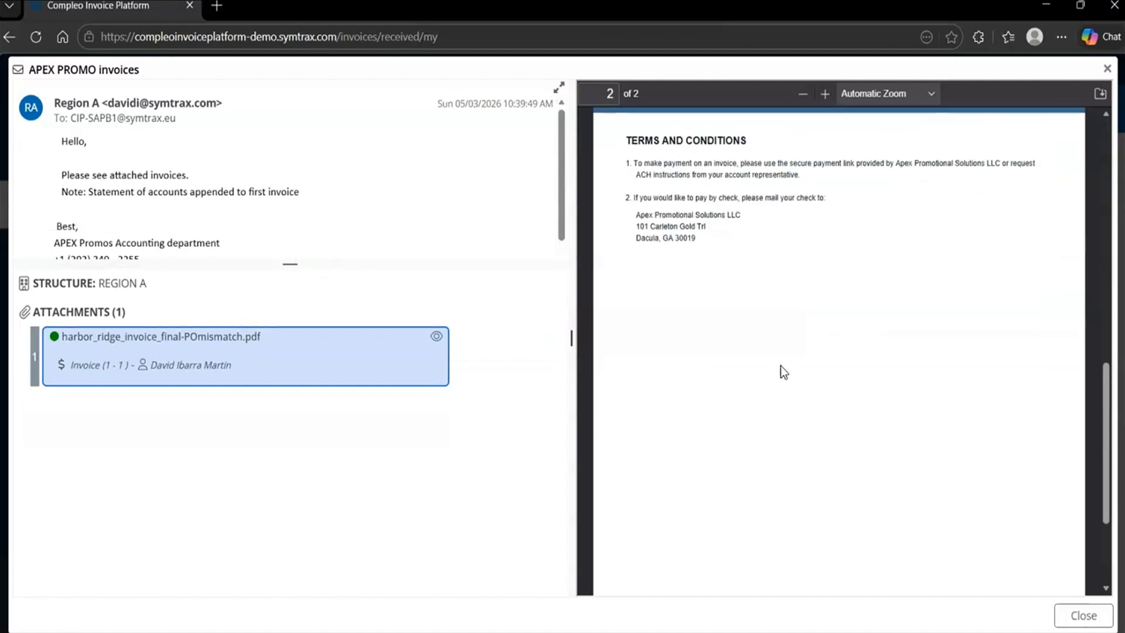
pyautogui.click(1075, 617)
pyautogui.click(1080, 613)
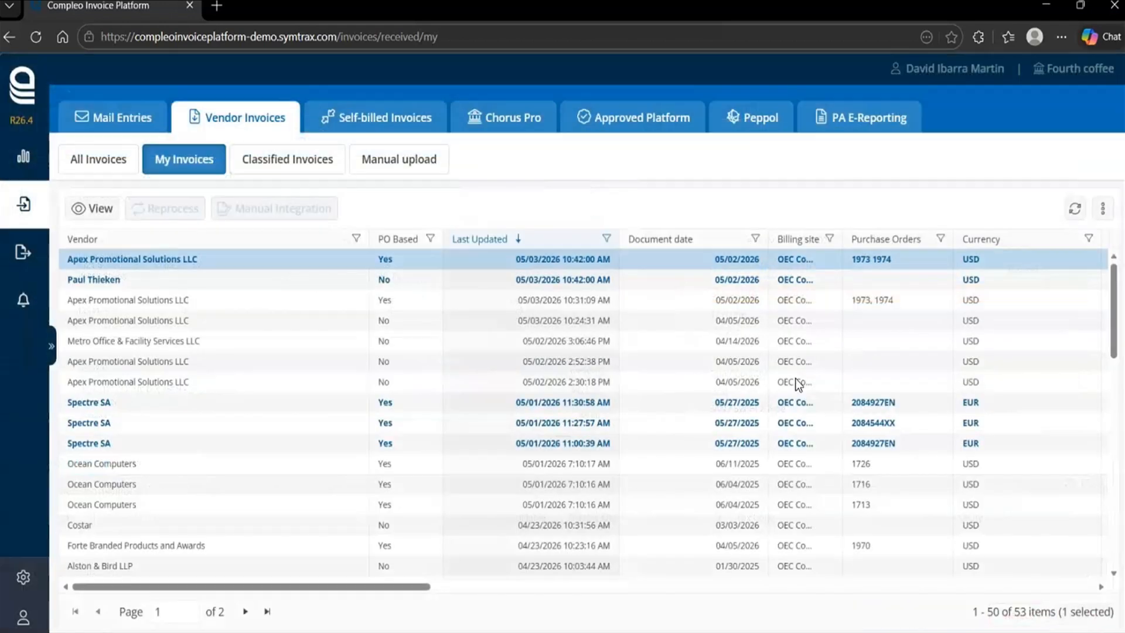
# Open the newest non-PO invoice and review its source email and three-page PDF attachment
pyautogui.click(266, 287)
pyautogui.click(104, 212)
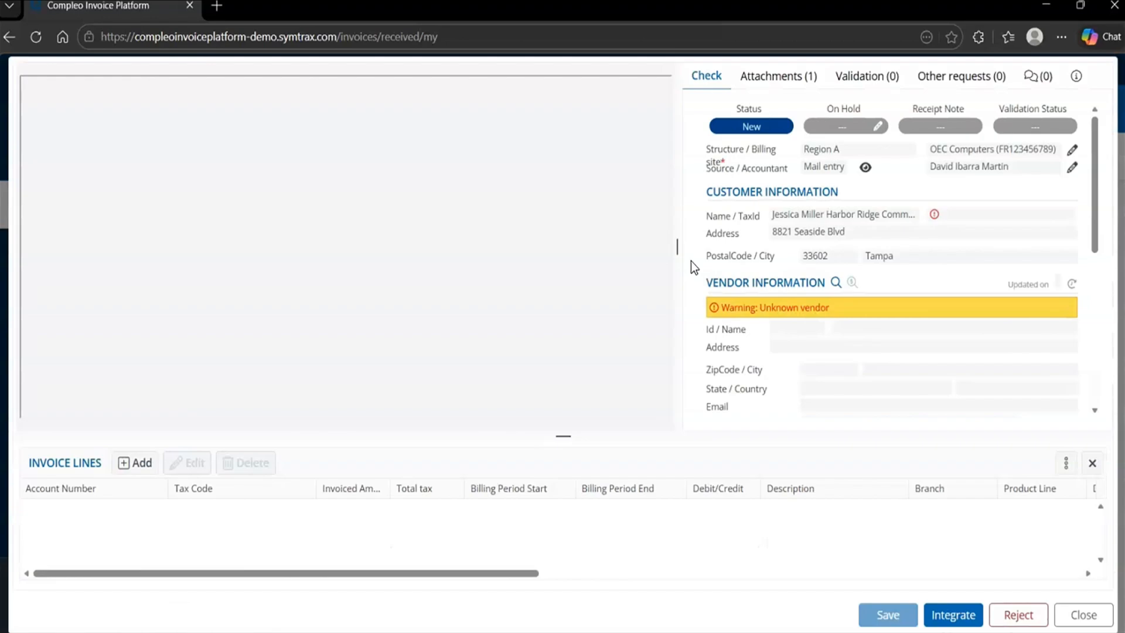
pyautogui.click(862, 171)
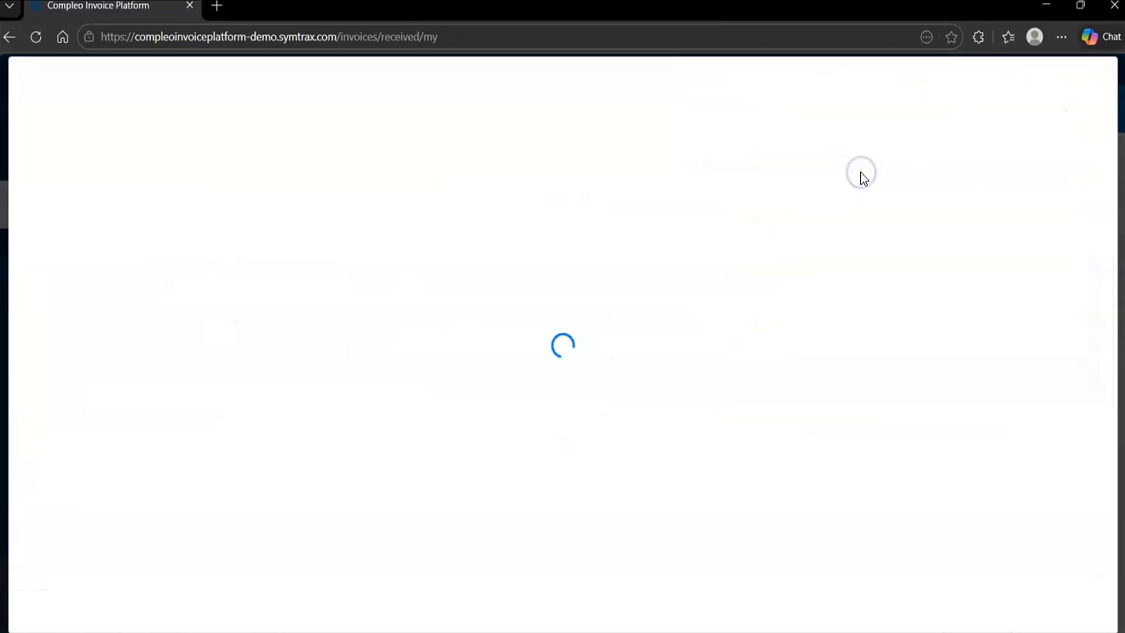
pyautogui.scroll(2, 484, 201)
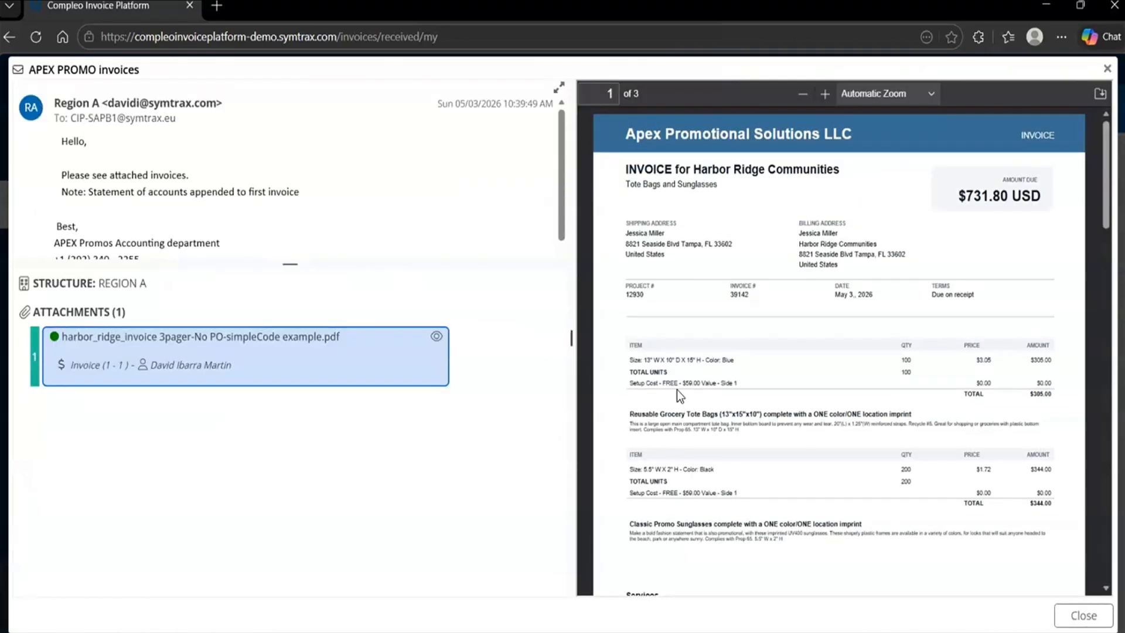
pyautogui.scroll(-15, 770, 357)
pyautogui.click(1084, 615)
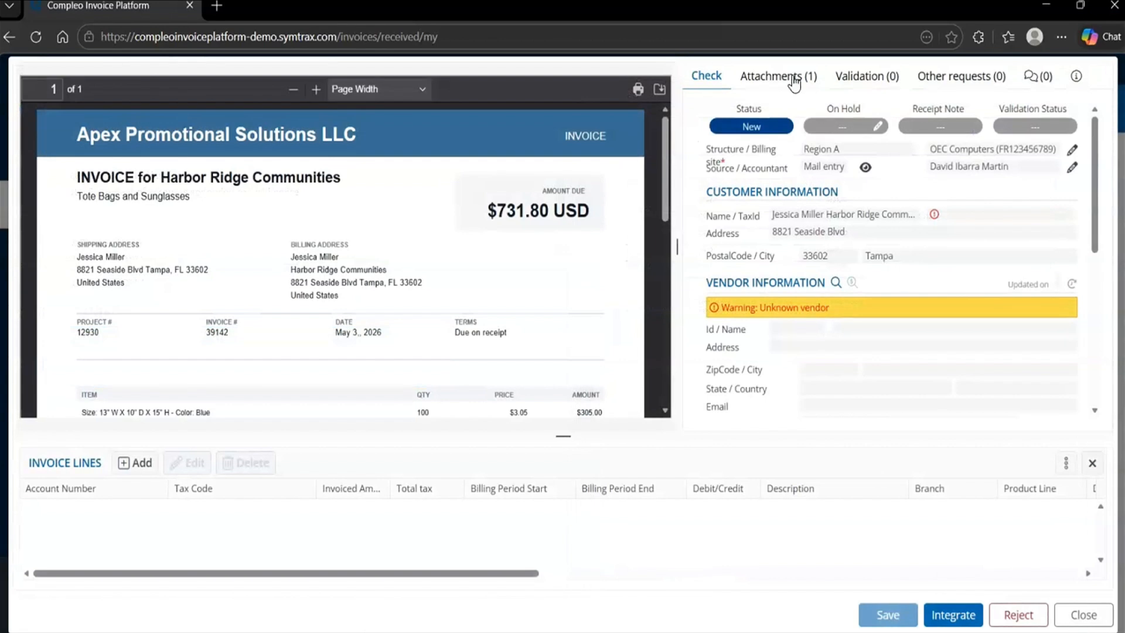
# Examine the non-PO invoice's supporting document, including the statement of account, and close the invoice
pyautogui.click(788, 77)
pyautogui.click(775, 405)
pyautogui.click(797, 353)
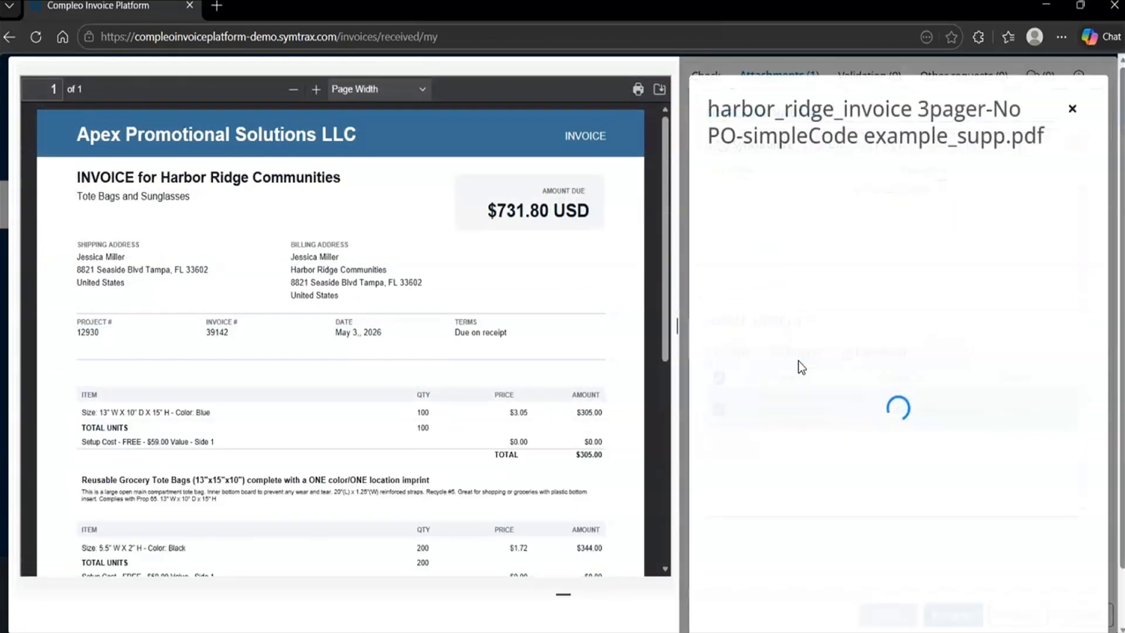
pyautogui.scroll(-10, 846, 298)
pyautogui.scroll(-3, 846, 299)
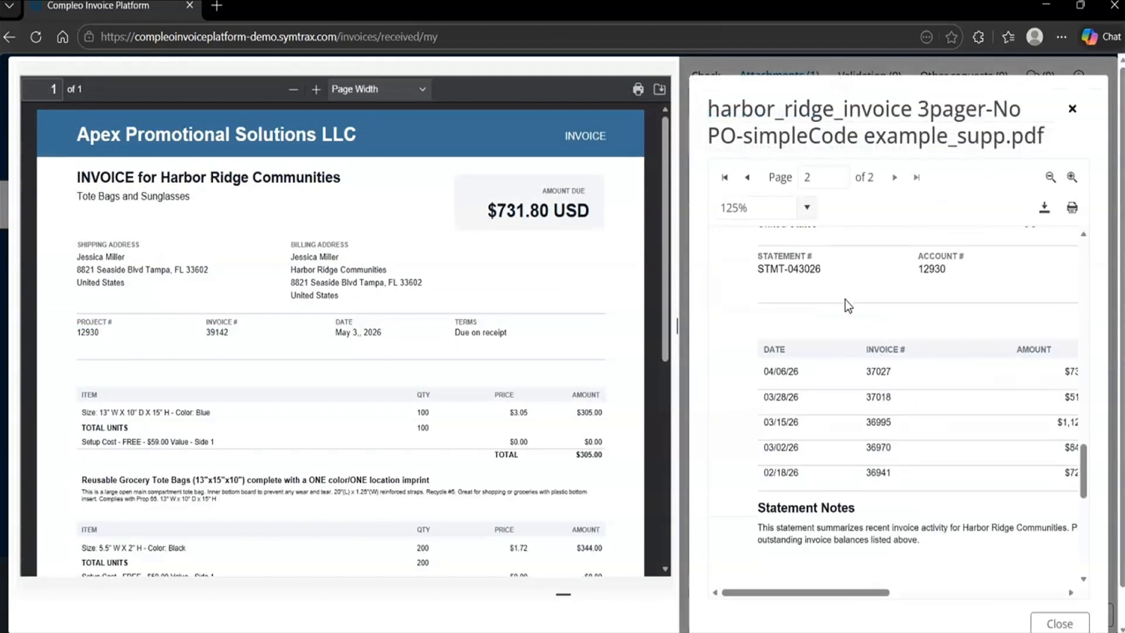
pyautogui.click(1051, 177)
pyautogui.scroll(10, 984, 311)
pyautogui.click(1073, 109)
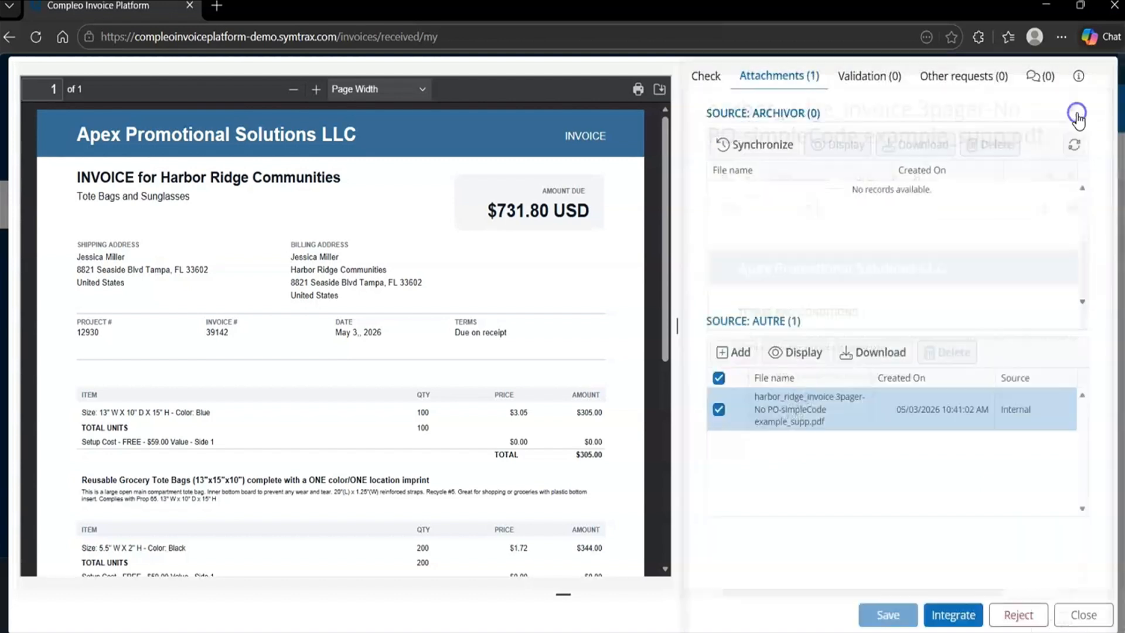
pyautogui.click(1087, 613)
# Reopen the newest PO-based invoice and assign it the vendor Apex Promotional Solutions LLC, found by filtering on the extracted name
pyautogui.click(198, 258)
pyautogui.click(96, 208)
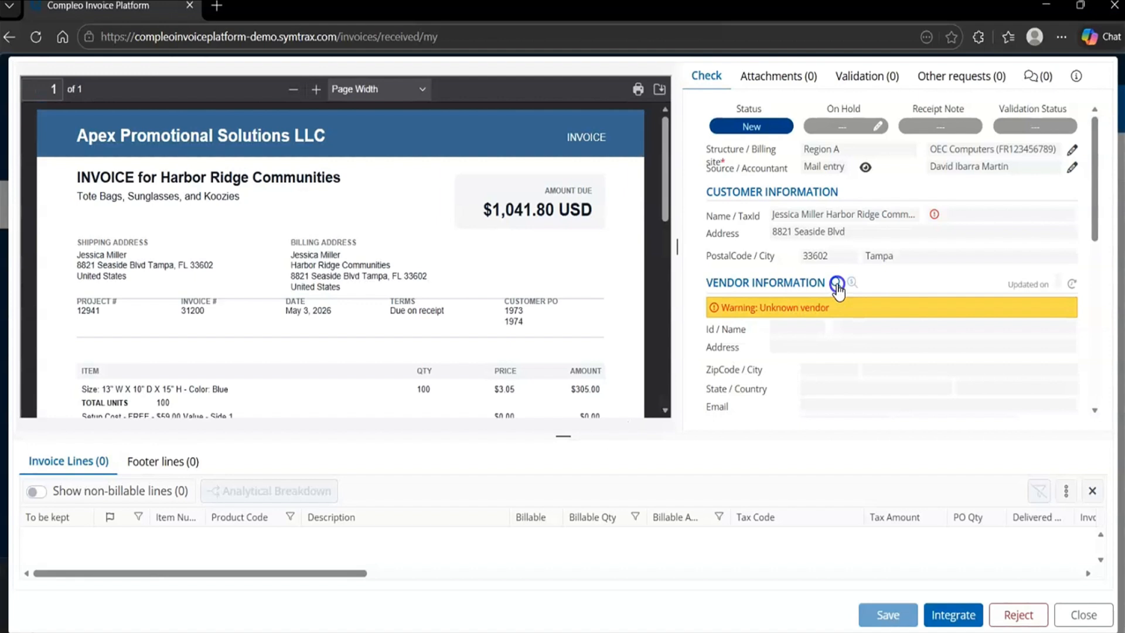
pyautogui.click(837, 284)
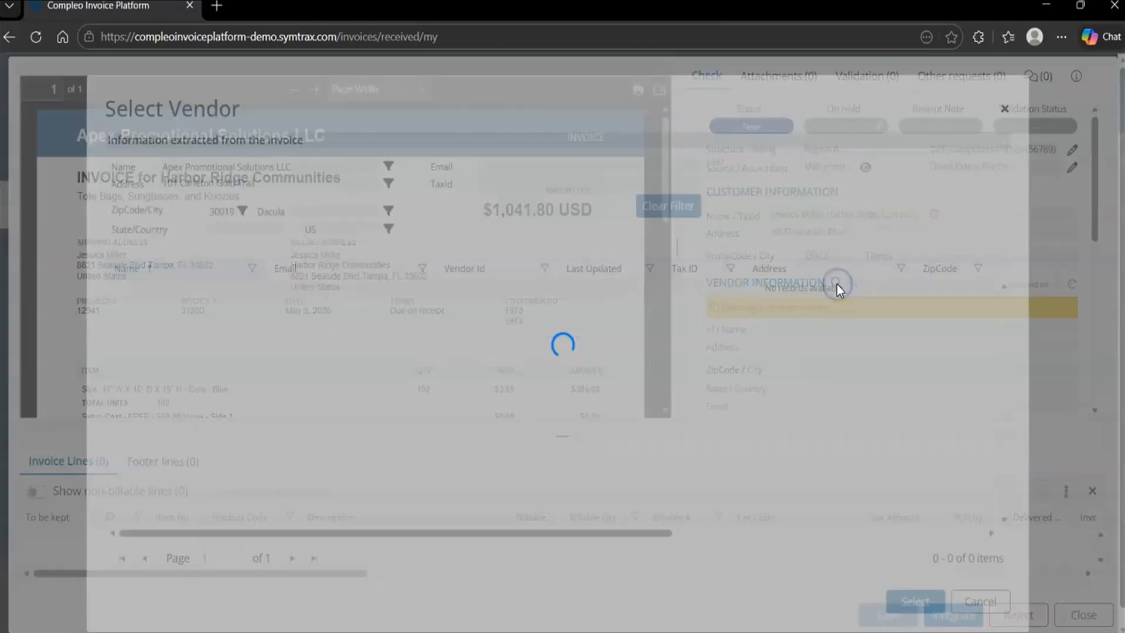
pyautogui.click(385, 166)
pyautogui.click(606, 295)
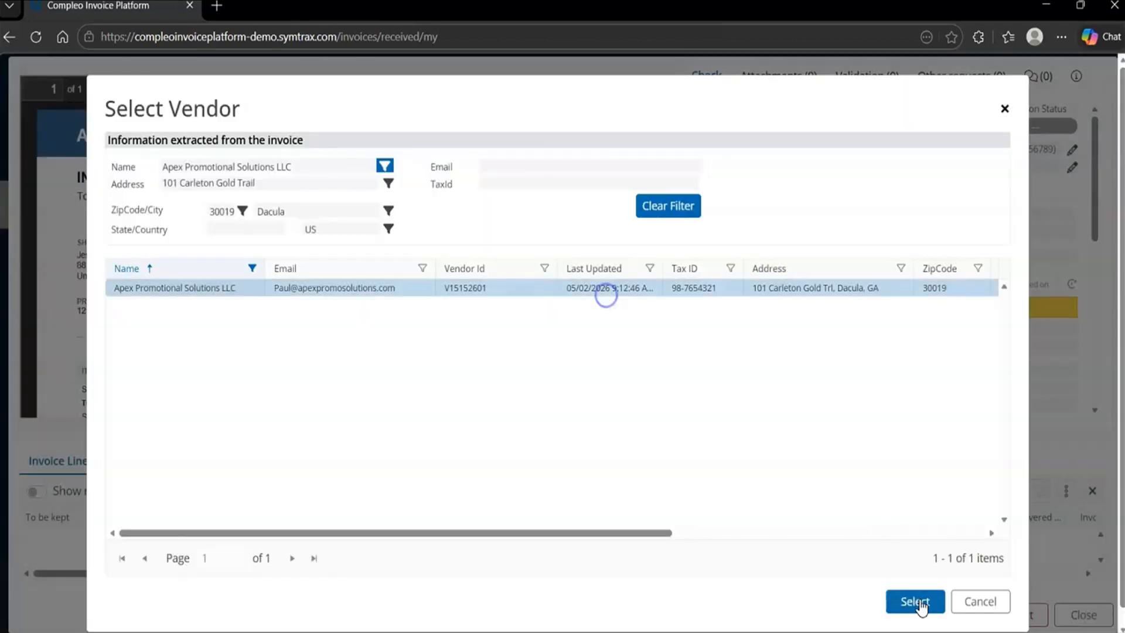
pyautogui.click(914, 601)
# Try to synchronize the invoice's combined purchase order entry
pyautogui.scroll(-5, 783, 329)
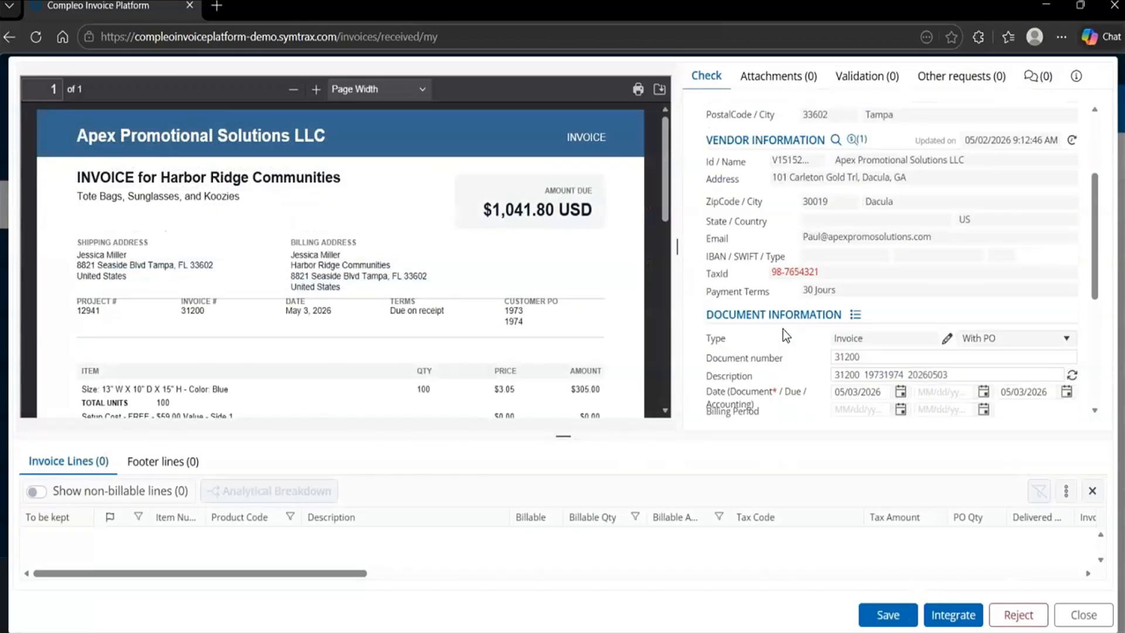
pyautogui.scroll(-2, 822, 266)
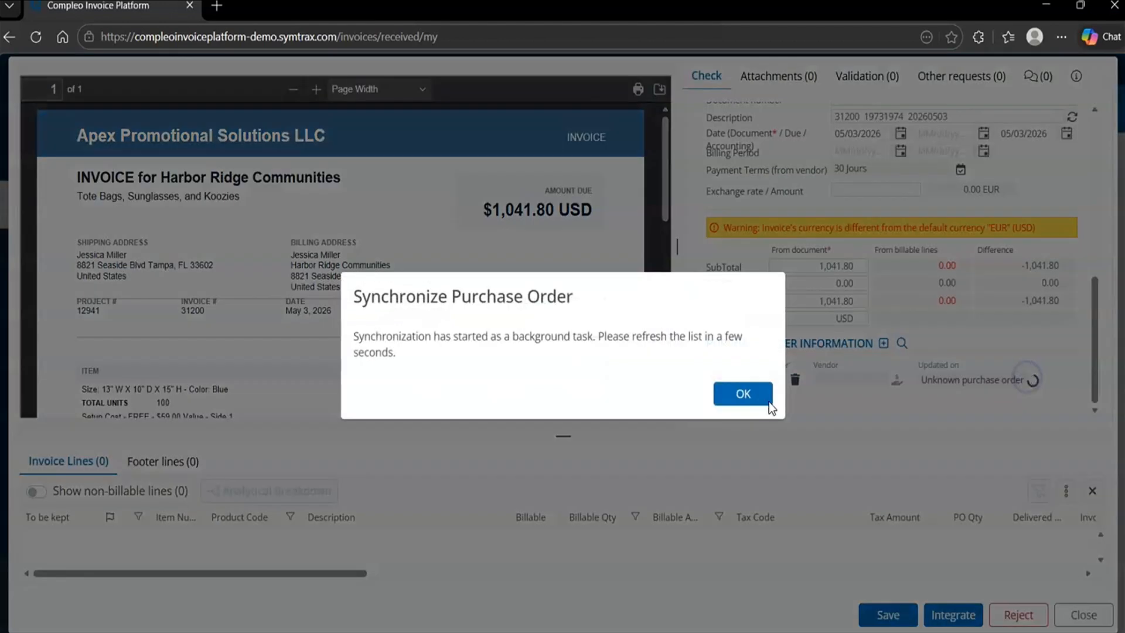
pyautogui.click(741, 395)
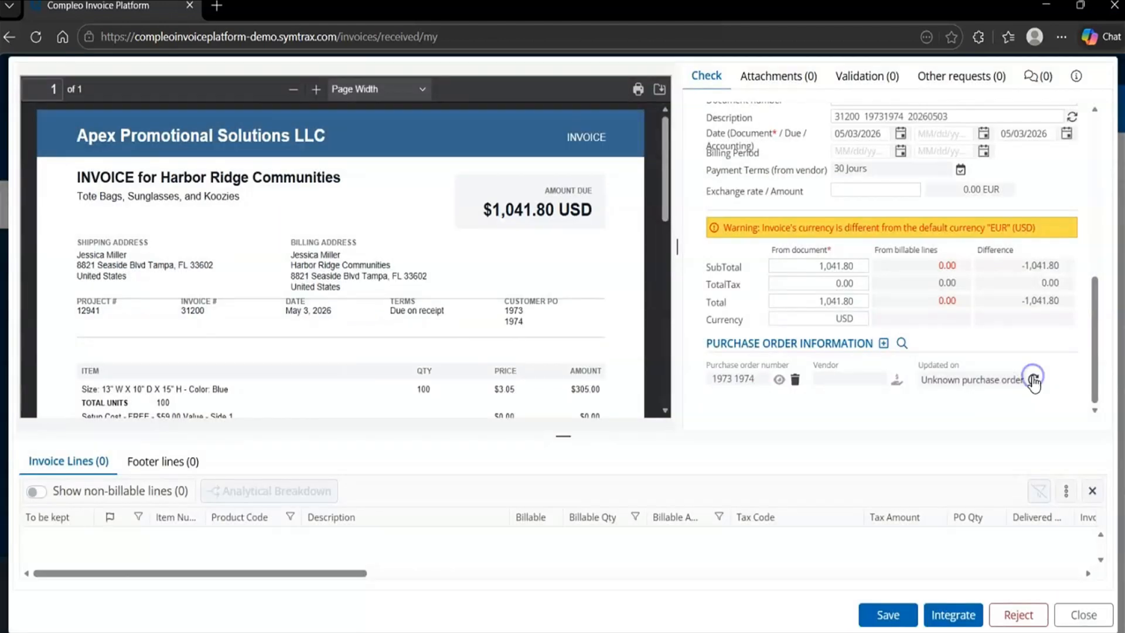
# Replace the combined purchase order entry with the first customer PO number printed on the invoice
pyautogui.click(795, 379)
pyautogui.click(636, 386)
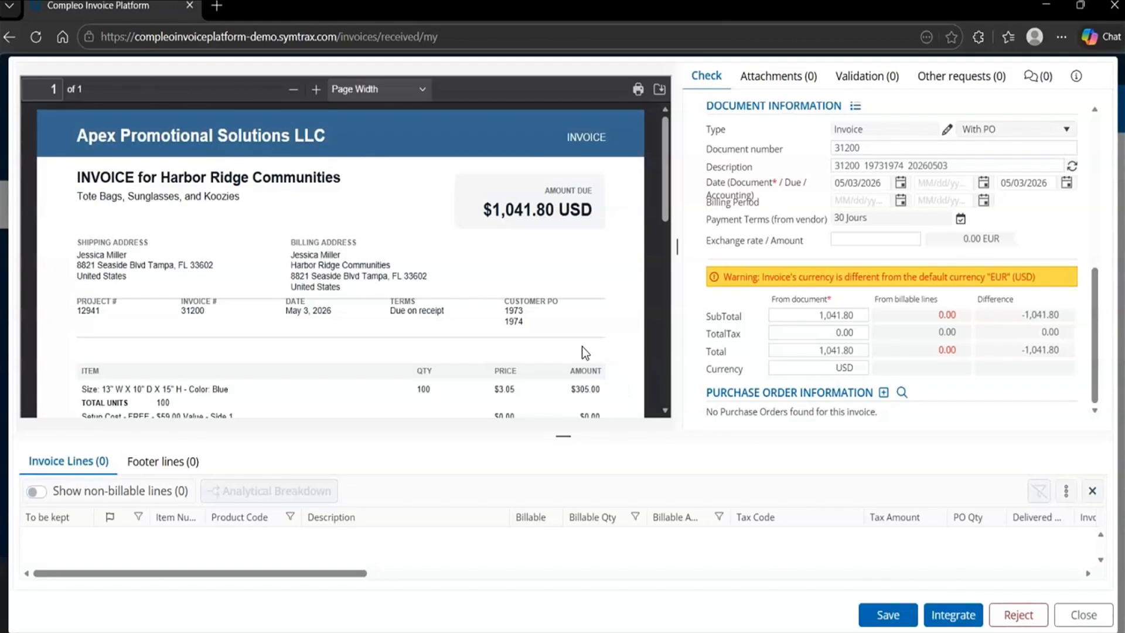
pyautogui.click(886, 393)
pyautogui.write('1973')
pyautogui.press('Return')
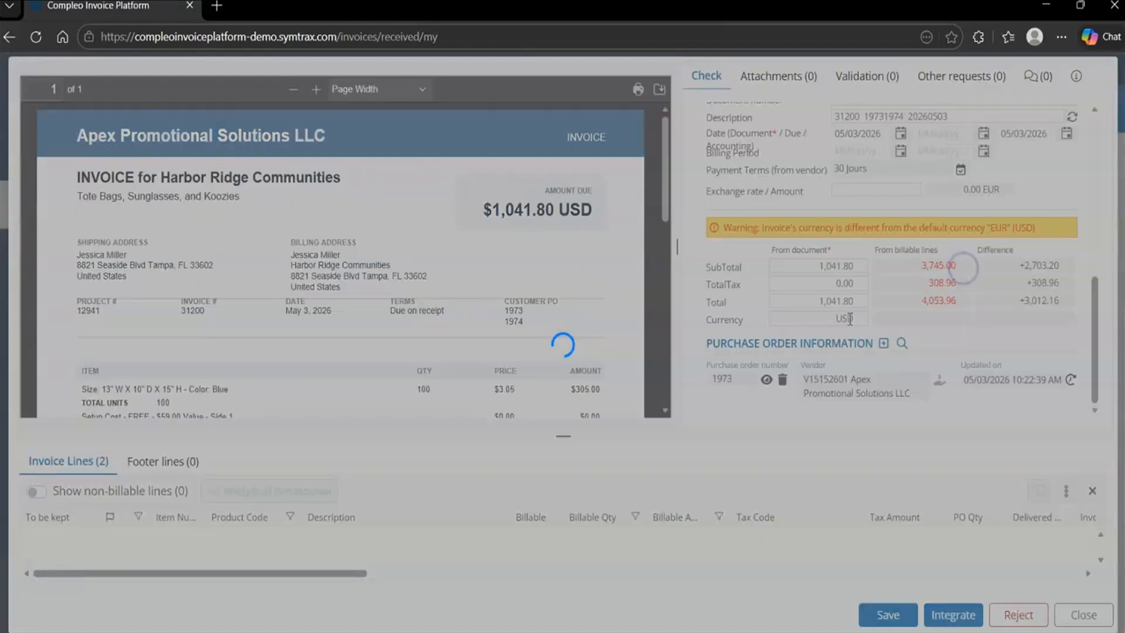
# Add the second customer PO number printed on the invoice as a separate purchase order
pyautogui.click(884, 344)
pyautogui.write('1974')
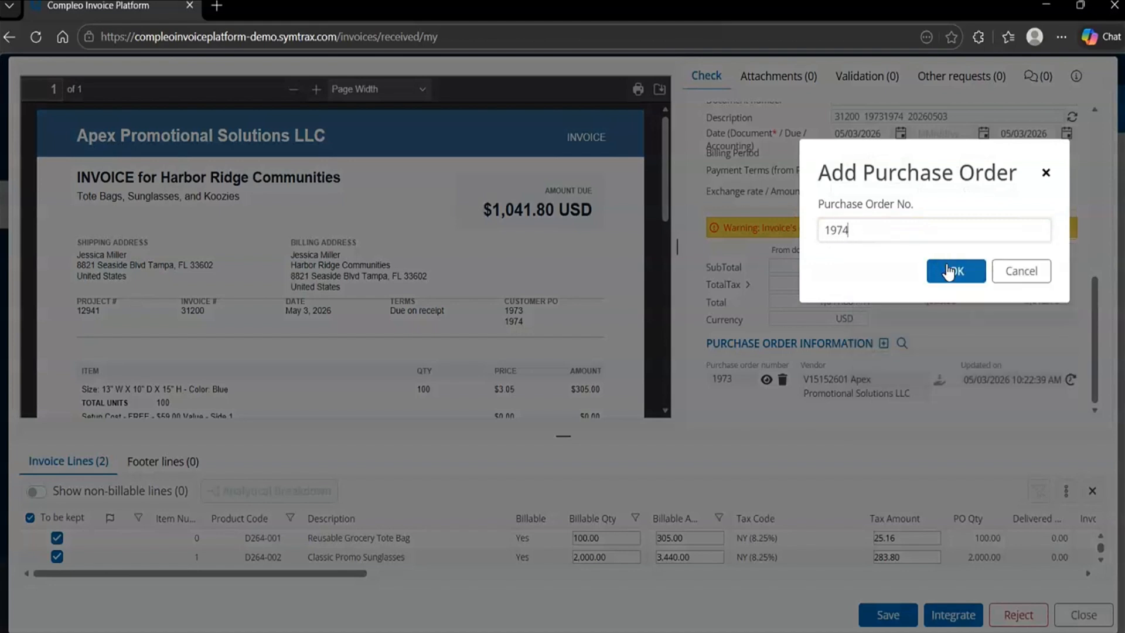
pyautogui.click(949, 272)
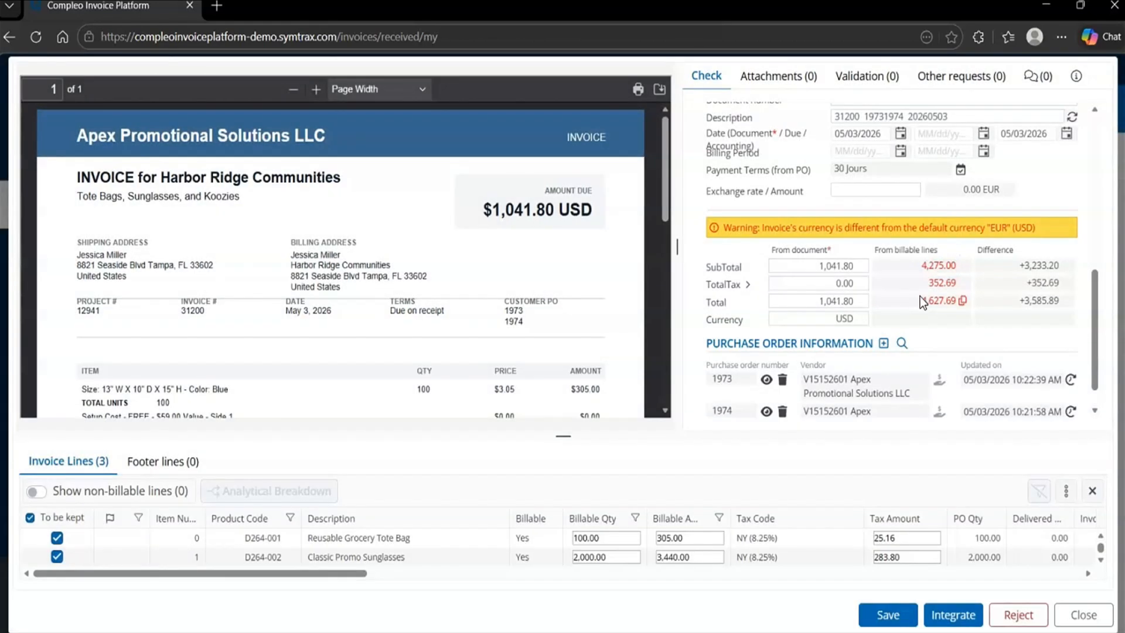
# Synchronize both purchase orders linked to the invoice
pyautogui.scroll(-1, 916, 348)
pyautogui.click(1071, 349)
pyautogui.click(1075, 381)
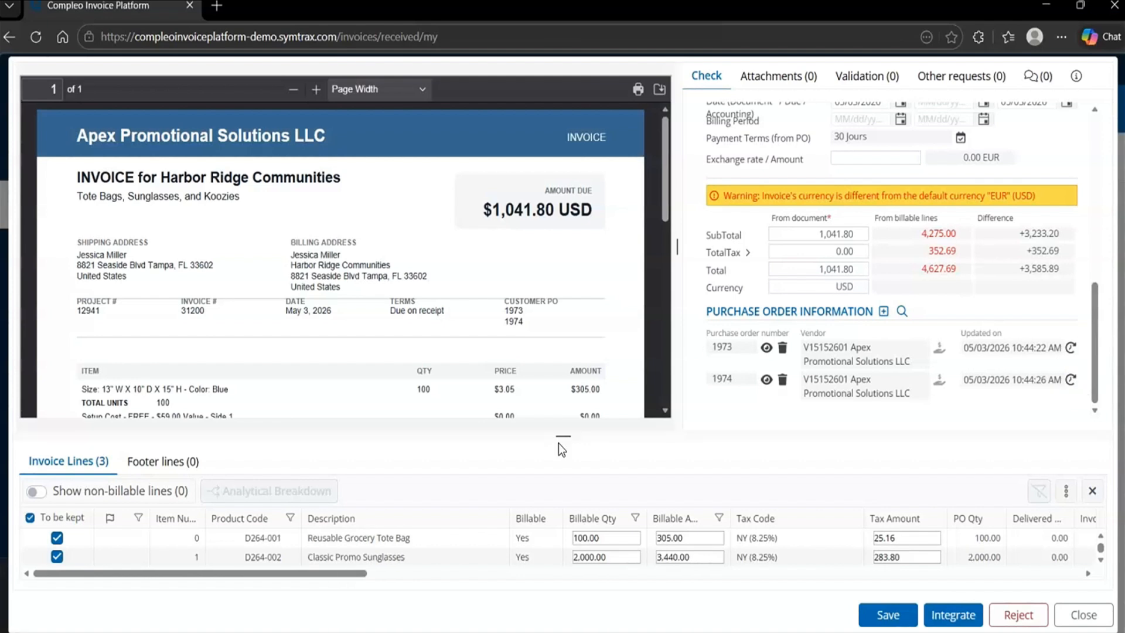
# Enlarge the invoice lines area to show all lines and locate the extracted subtotal on the invoice document
pyautogui.moveTo(562, 436); pyautogui.dragTo(566, 411)
pyautogui.scroll(-3, 538, 195)
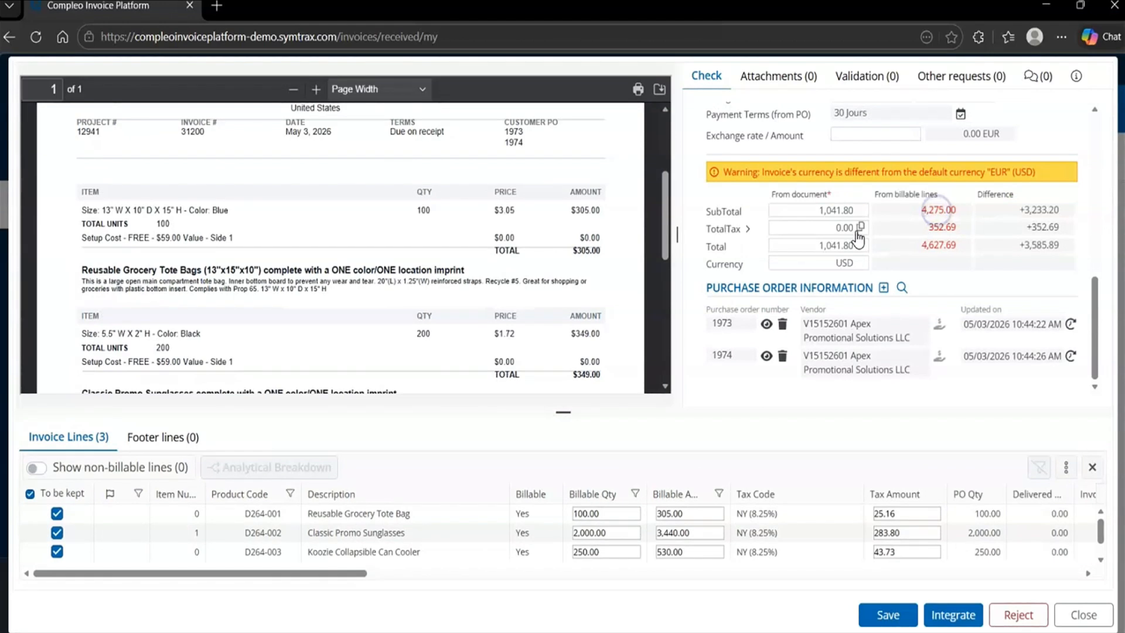
pyautogui.click(844, 211)
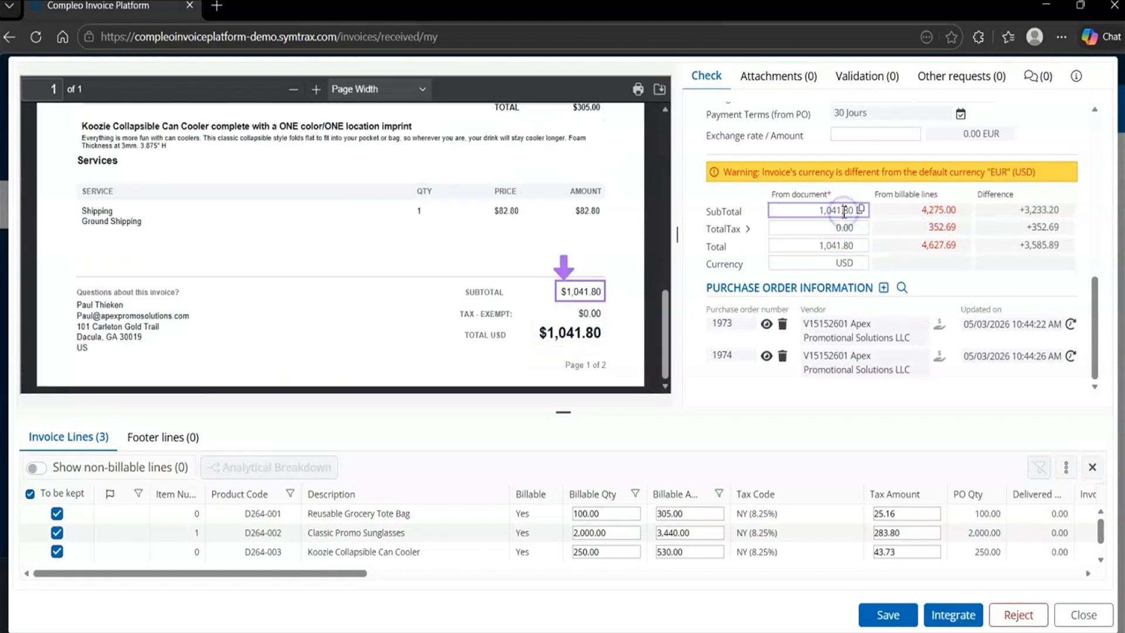
# Locate the extracted total tax on the invoice document and set the Koozie Collapsible Can Cooler line's billable amount to 305
pyautogui.click(830, 228)
pyautogui.moveTo(363, 577)
pyautogui.mouseDown()
pyautogui.moveTo(691, 589)
pyautogui.moveTo(351, 586)
pyautogui.mouseUp()
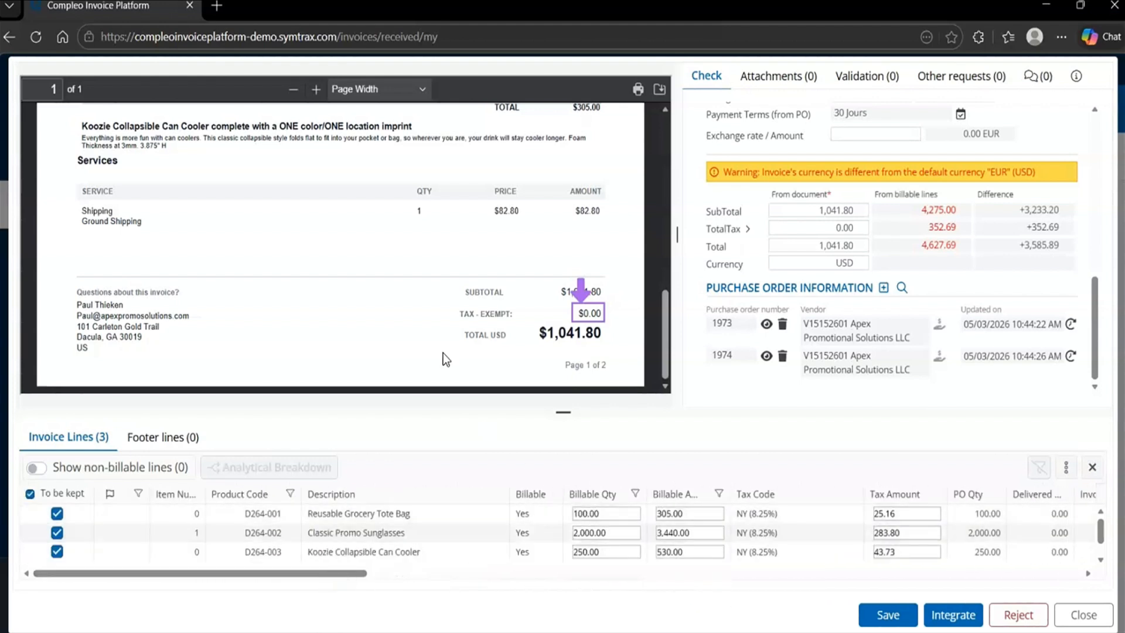
pyautogui.scroll(2, 411, 328)
pyautogui.scroll(2, 406, 323)
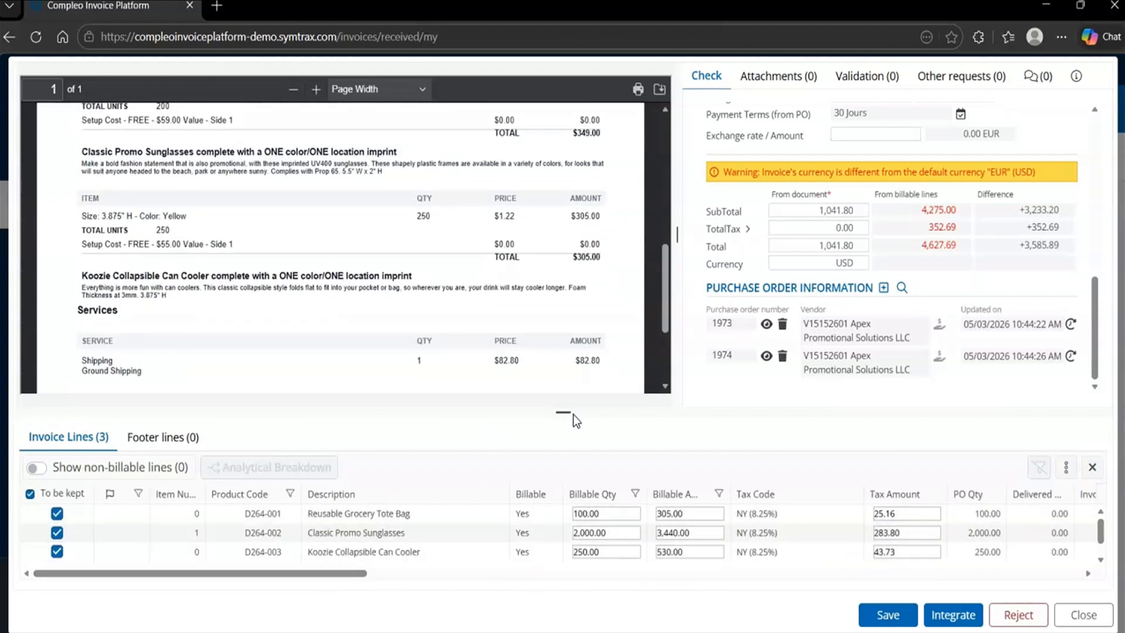
pyautogui.click(686, 552)
pyautogui.write('305')
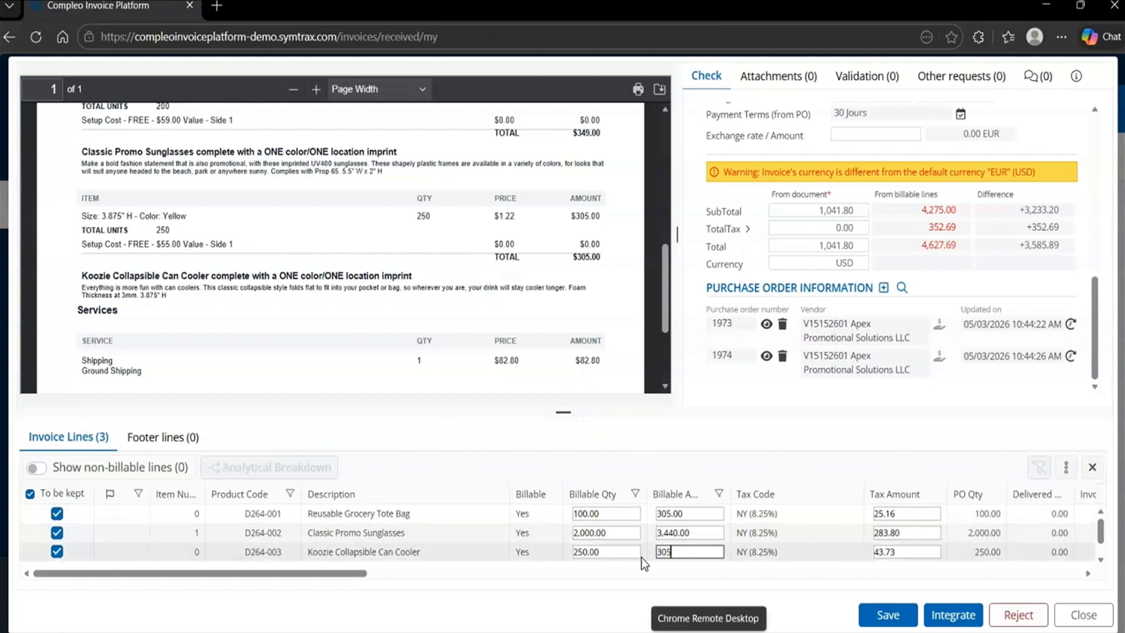
pyautogui.click(589, 554)
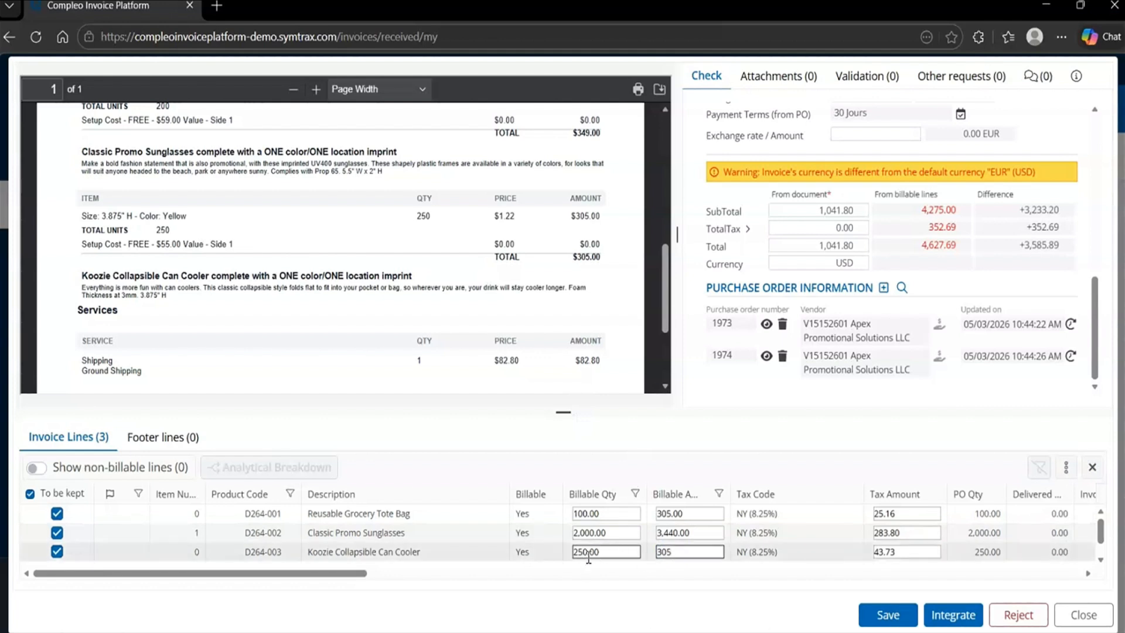
# Set the Classic Promo Sunglasses line's billable amount to 349 and its billable quantity to 200
pyautogui.scroll(5, 541, 279)
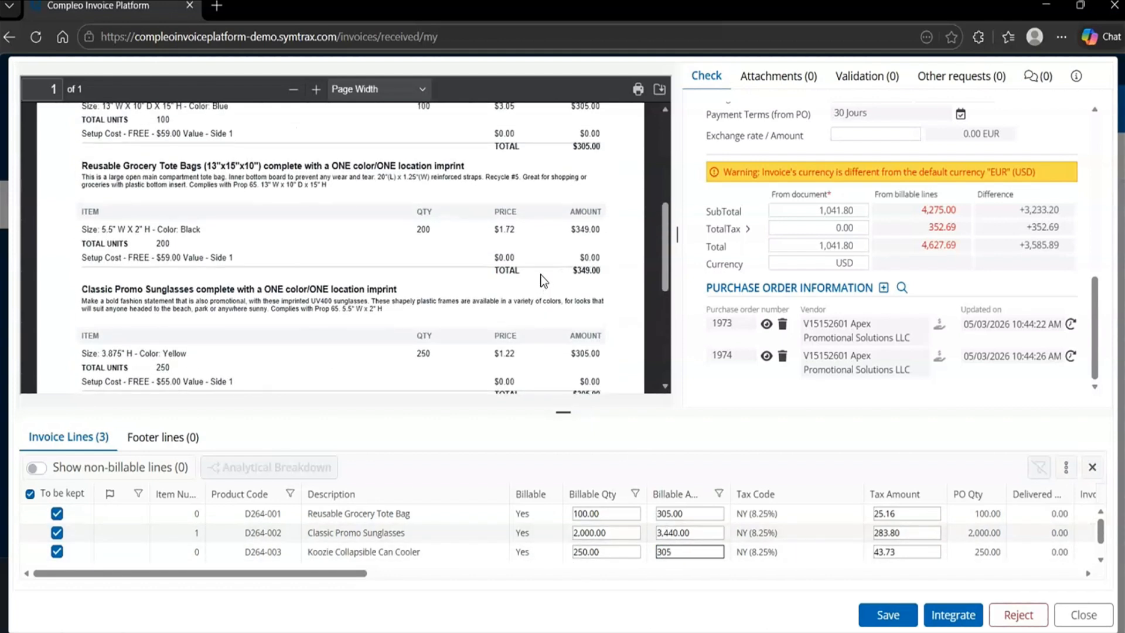
pyautogui.scroll(1, 541, 278)
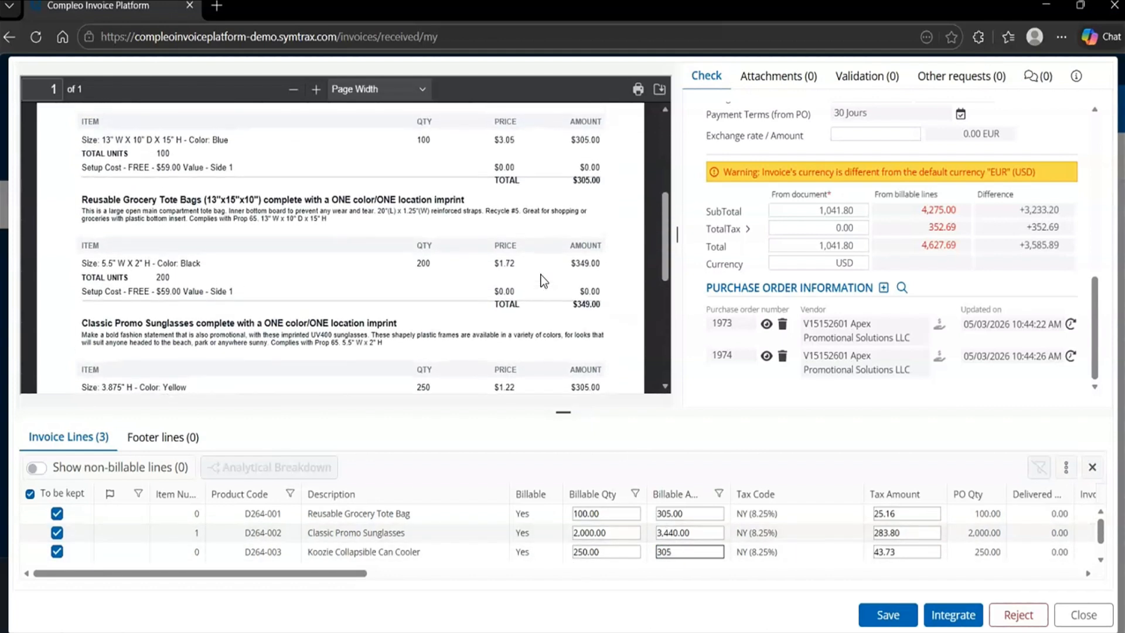
pyautogui.click(694, 535)
pyautogui.write('349')
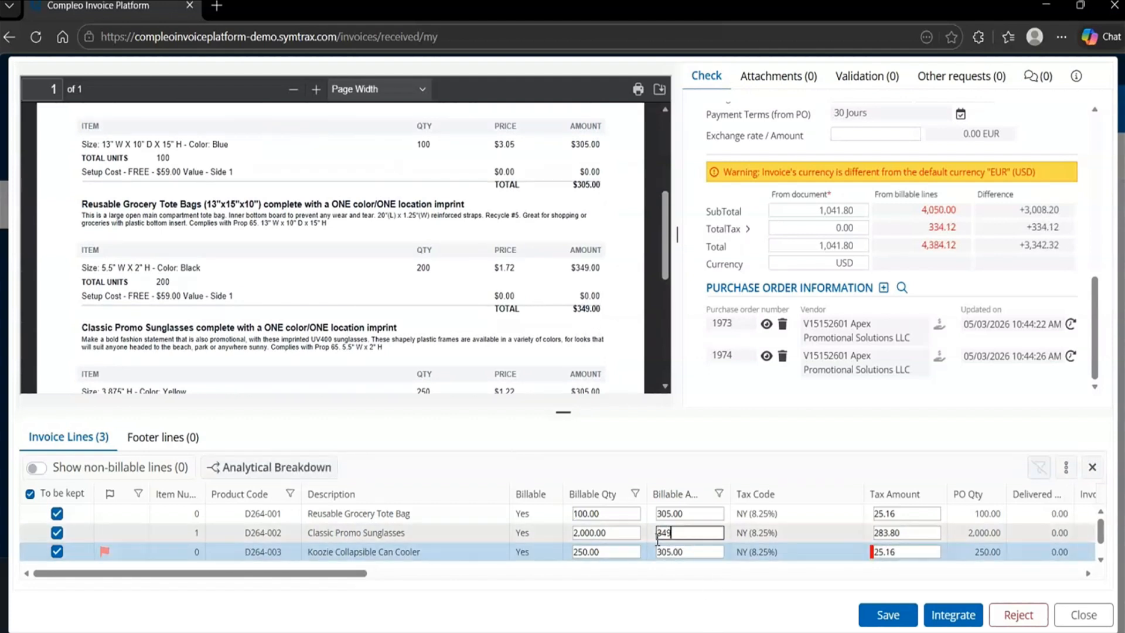
pyautogui.click(615, 533)
pyautogui.moveTo(615, 533); pyautogui.dragTo(548, 533)
pyautogui.write('200')
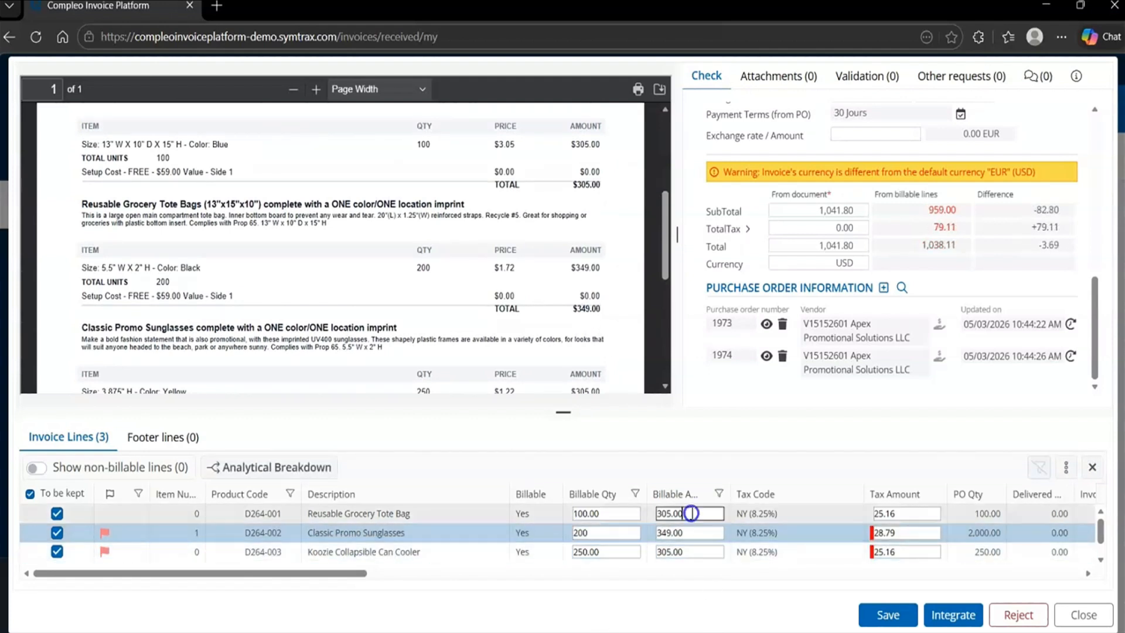
# Set the tax amount of all three invoice lines to 0.00
pyautogui.click(687, 514)
pyautogui.scroll(1, 599, 288)
pyautogui.scroll(2, 412, 234)
pyautogui.press('Tab')
pyautogui.scroll(1, 926, 316)
pyautogui.write('0')
pyautogui.press('Return')
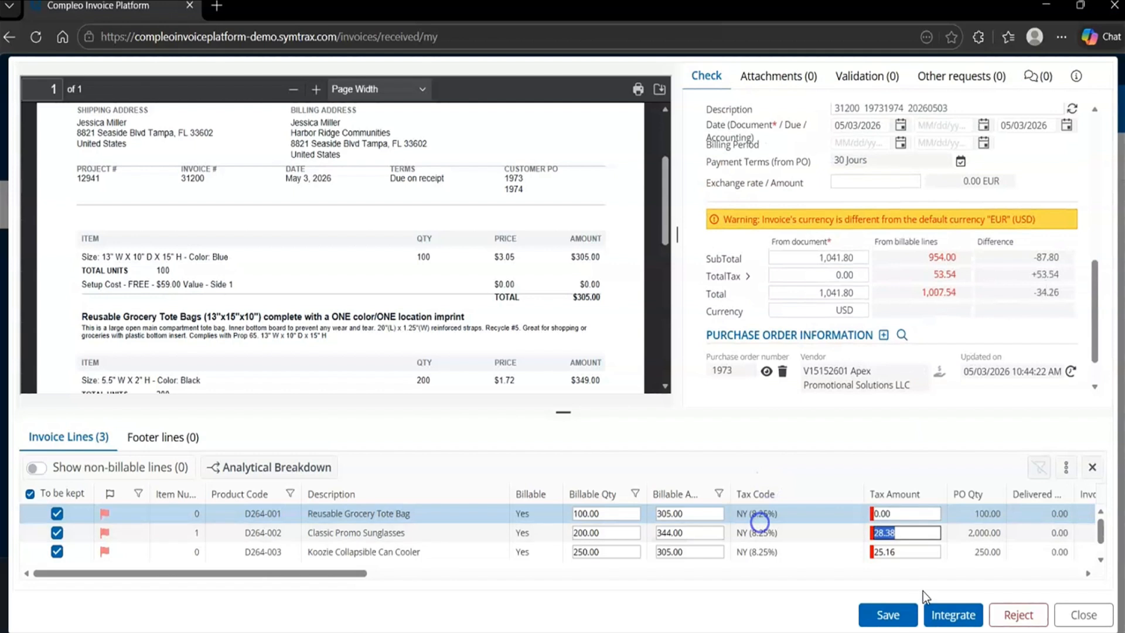
pyautogui.write('0')
pyautogui.click(931, 551)
pyautogui.write('0')
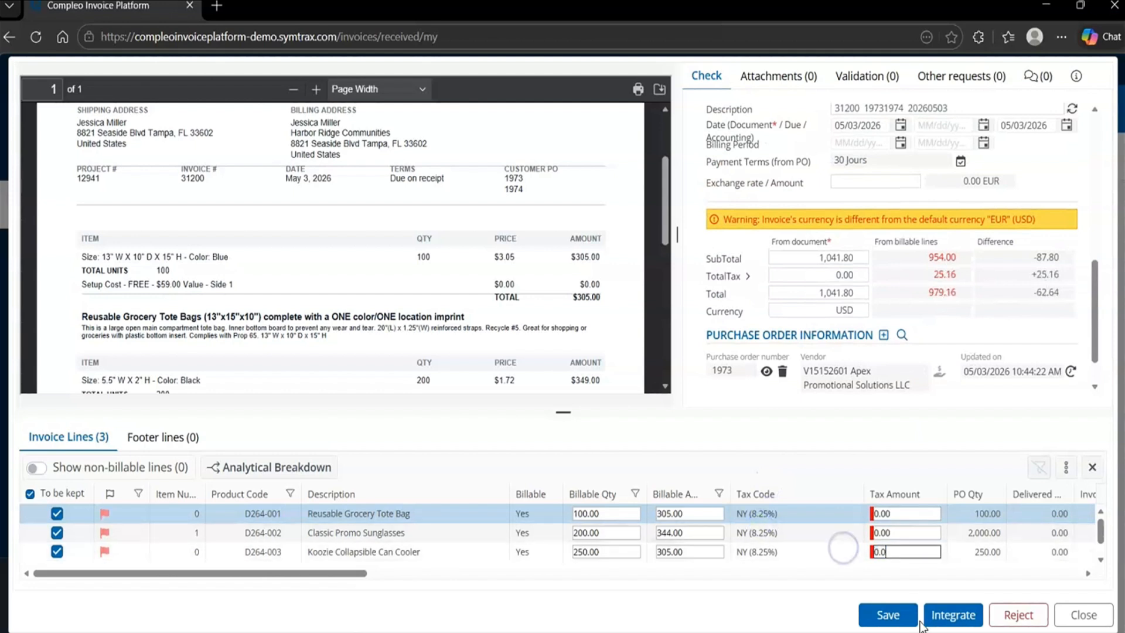
pyautogui.write('.00')
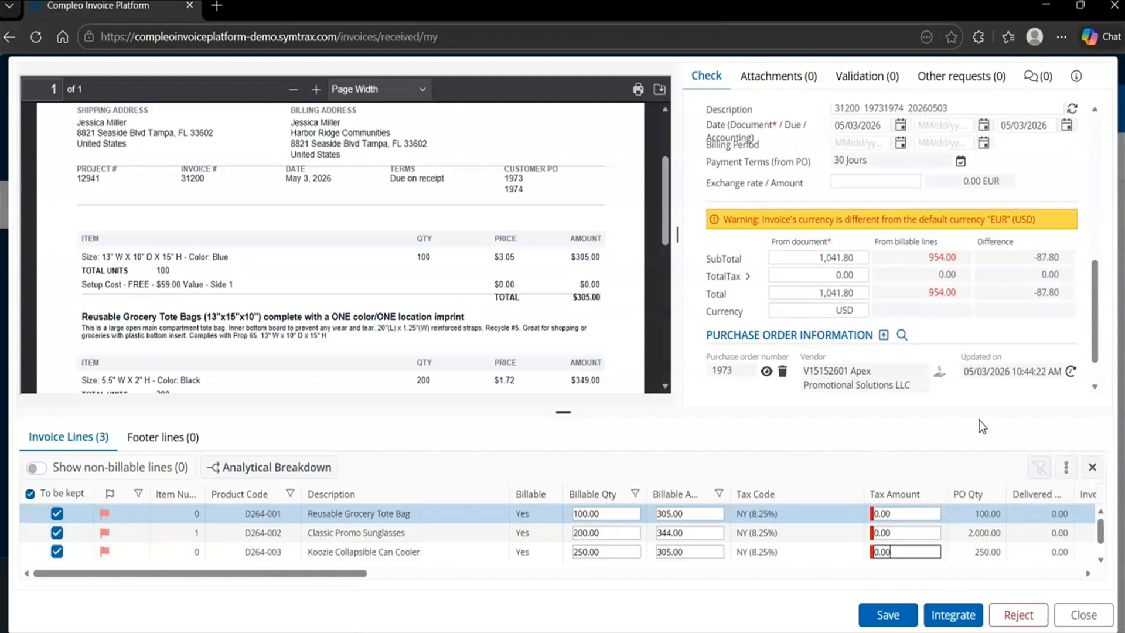
# Correct the Classic Promo Sunglasses line's billable amount to 349.00 and reset its tax amount to 0
pyautogui.scroll(-2, 599, 276)
pyautogui.click(677, 534)
pyautogui.press('BackSpace')
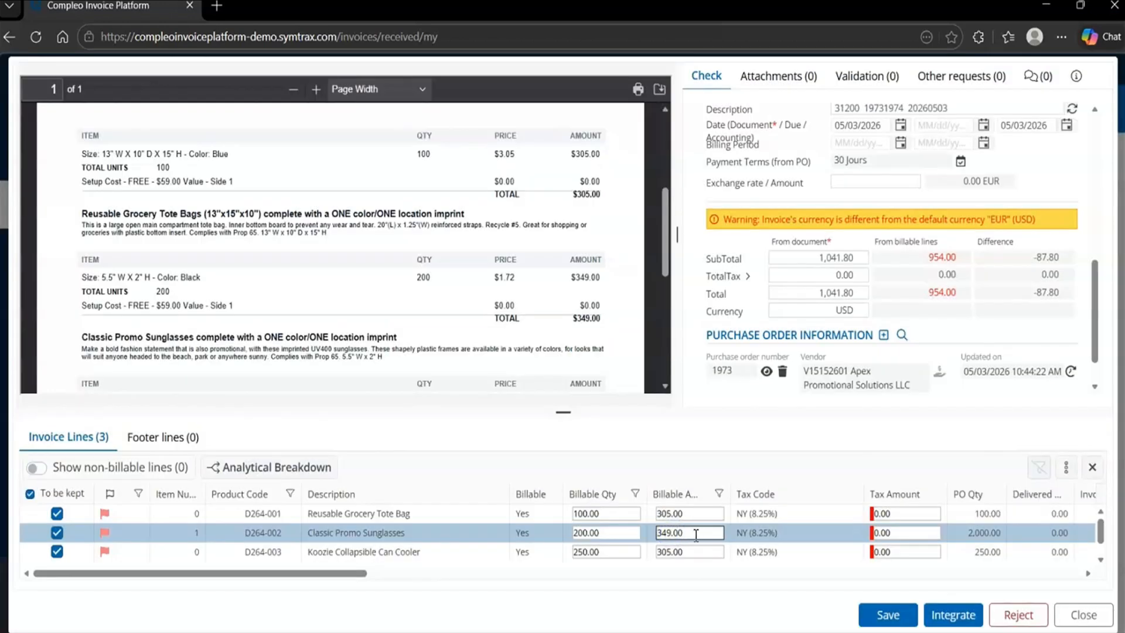
pyautogui.press('Return')
pyautogui.doubleClick(917, 533)
pyautogui.write('0')
pyautogui.press('Return')
# Find the shipping charge on the invoice document that accounts for the remaining subtotal difference, and save the invoice
pyautogui.scroll(-3, 441, 331)
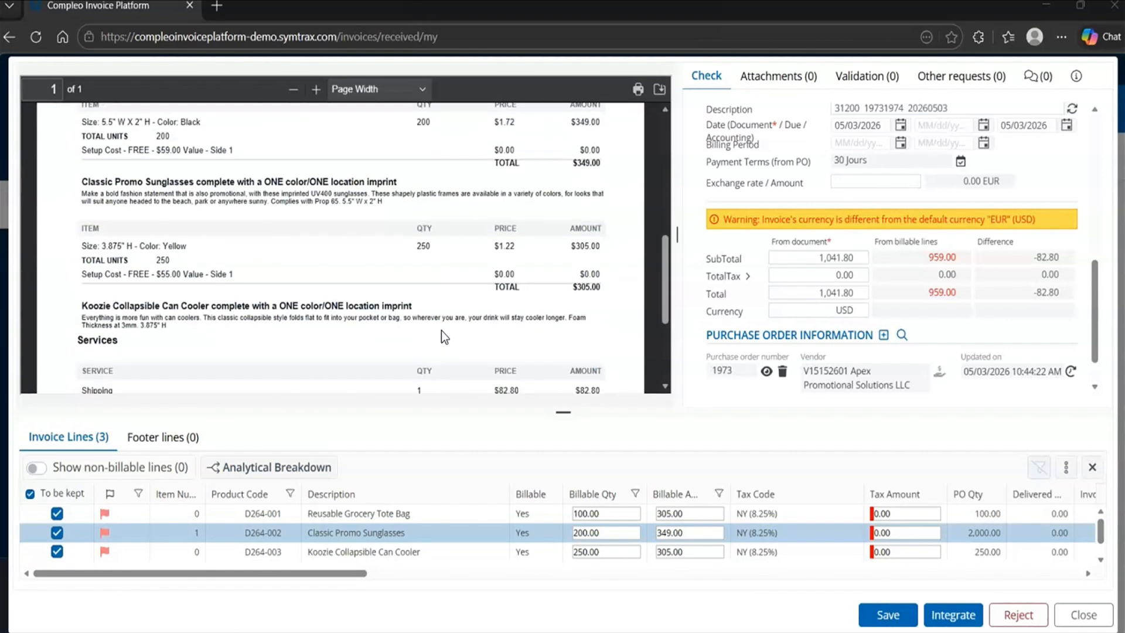
pyautogui.scroll(-3, 443, 336)
pyautogui.click(1045, 263)
pyautogui.doubleClick(500, 209)
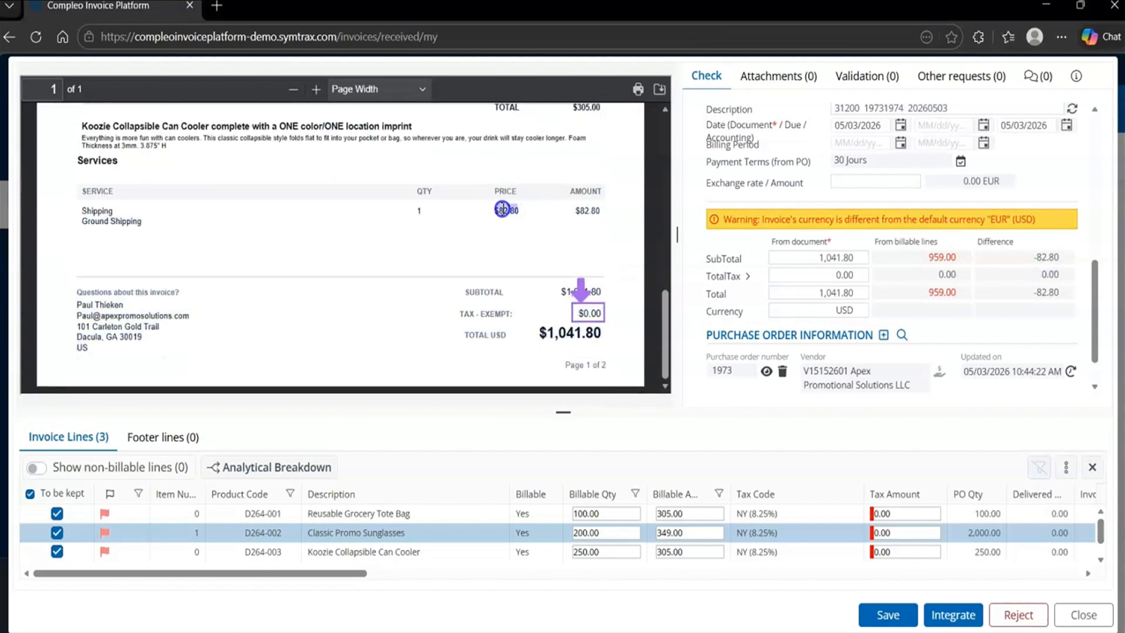
pyautogui.click(894, 623)
# Create an Order Modification request for the invoice with the message "Please Amend PO to accurately reflect vendor prices,"
pyautogui.scroll(5, 888, 277)
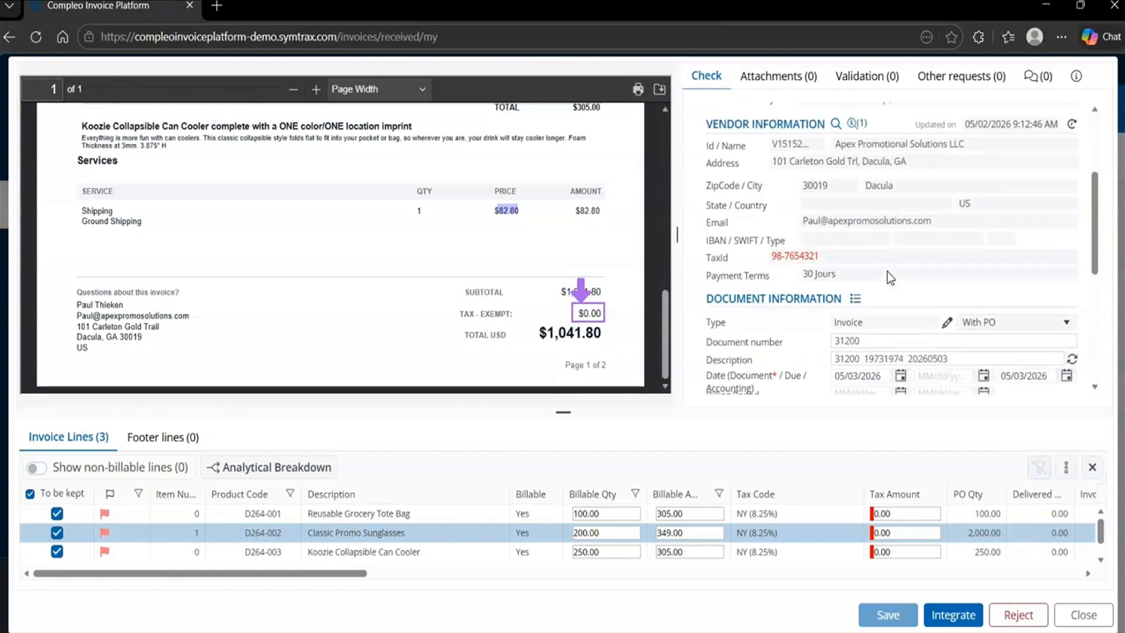
pyautogui.click(953, 78)
pyautogui.click(742, 120)
pyautogui.click(826, 223)
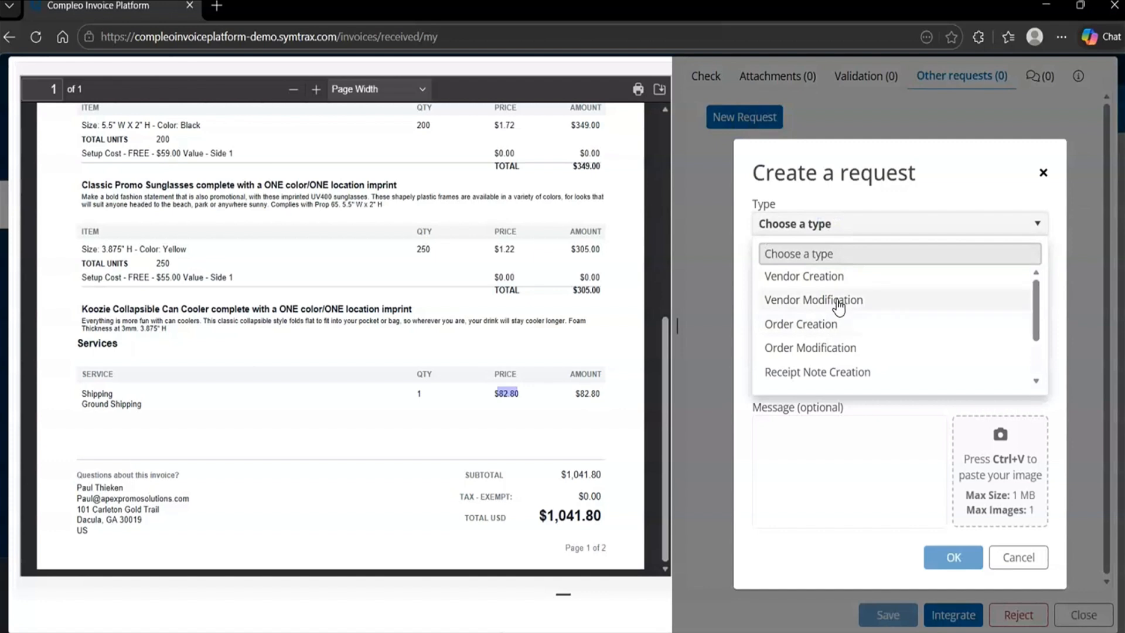
pyautogui.click(840, 346)
pyautogui.click(799, 455)
pyautogui.write('Please Amend PO to accurately reflect vendor prices,')
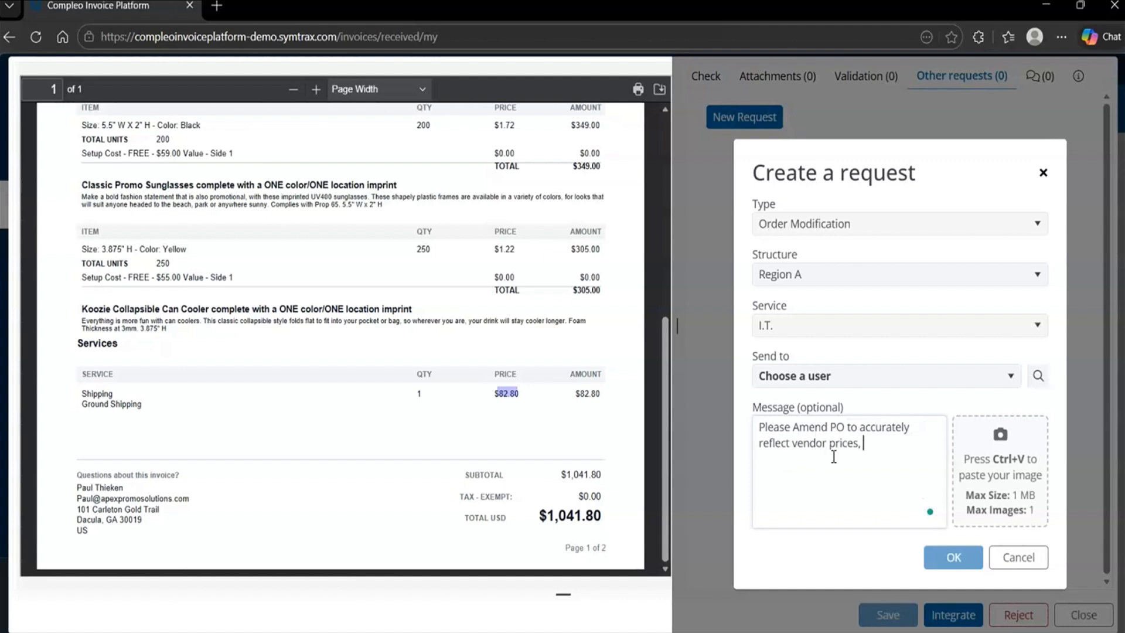
# Add both customer PO numbers to the request message and end it with "quantities. Seems like you overshot some quantities and mispriced."
pyautogui.click(844, 427)
pyautogui.write('s (')
pyautogui.scroll(5, 482, 237)
pyautogui.write('1973 & 1974)')
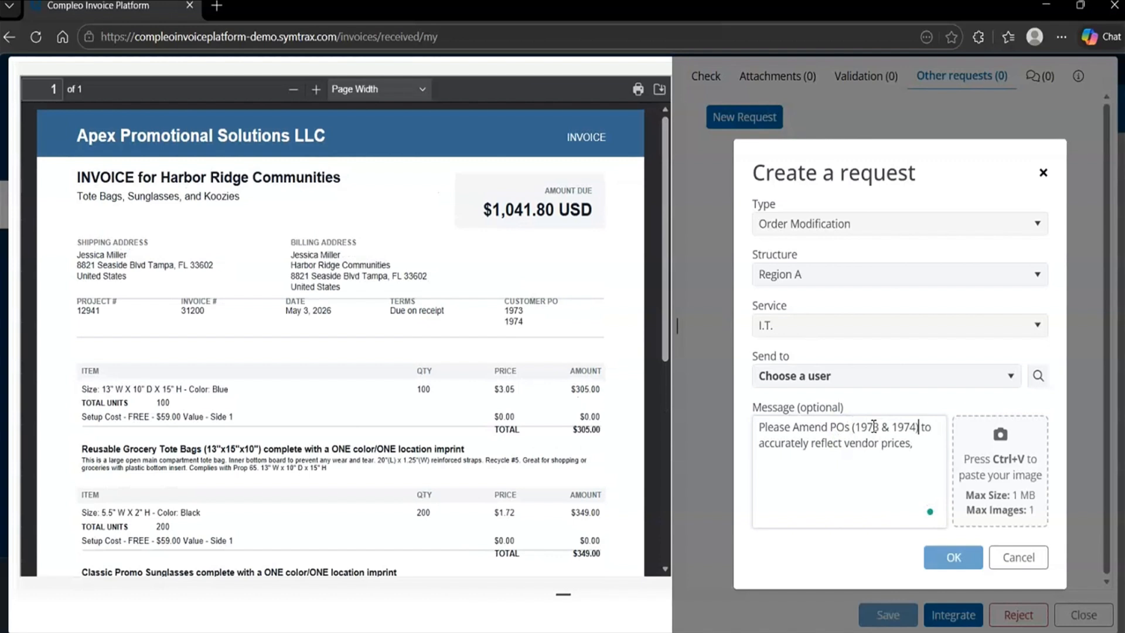
pyautogui.click(929, 446)
pyautogui.press('BackSpace')
pyautogui.write('quantities. Seems like you overshot some quantities and mispriced.')
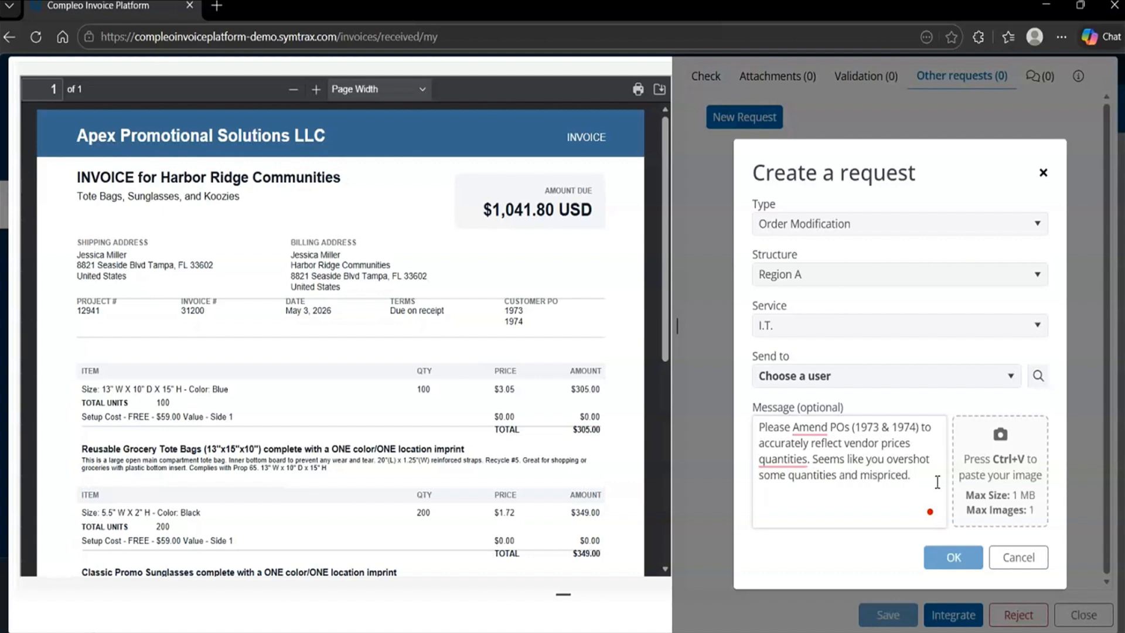
# Set the request's service to Comptabilité, address it to demouser, and submit it
pyautogui.click(820, 326)
pyautogui.click(831, 357)
pyautogui.click(829, 374)
pyautogui.scroll(-2, 827, 446)
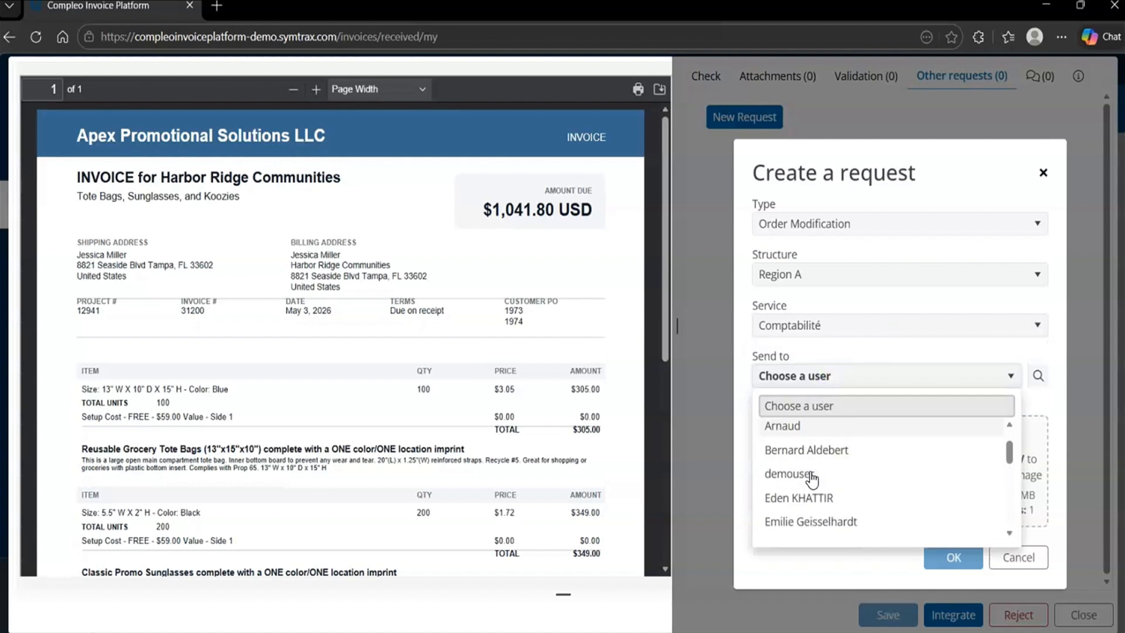
pyautogui.click(811, 469)
pyautogui.click(950, 559)
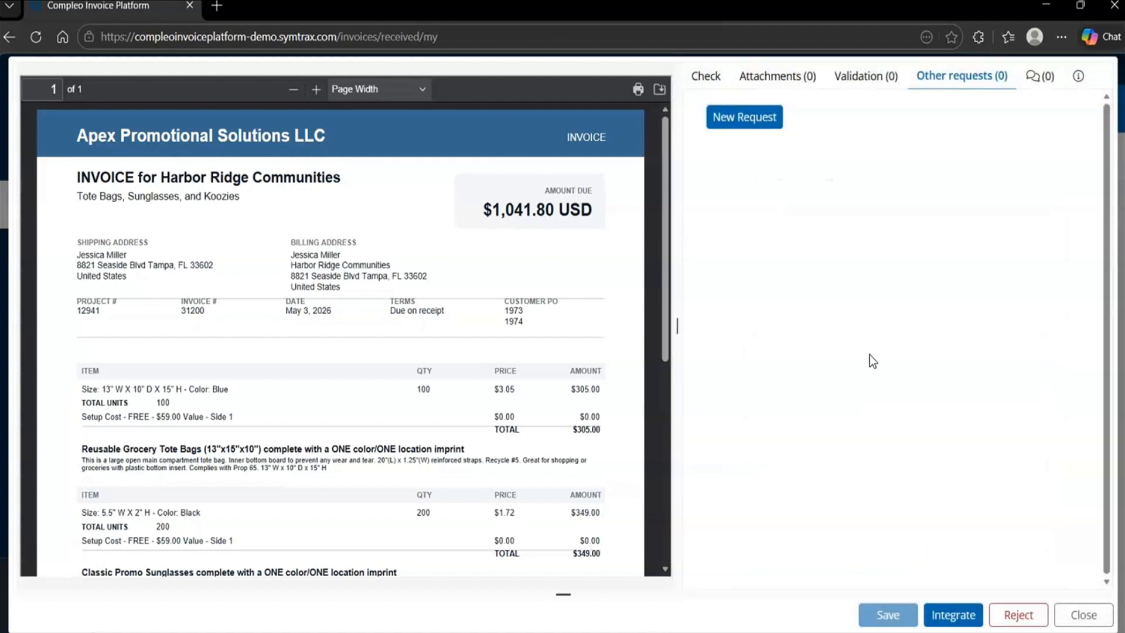
# Create a second Order Modification request with the service Comptabilité, addressed to demouser
pyautogui.click(768, 118)
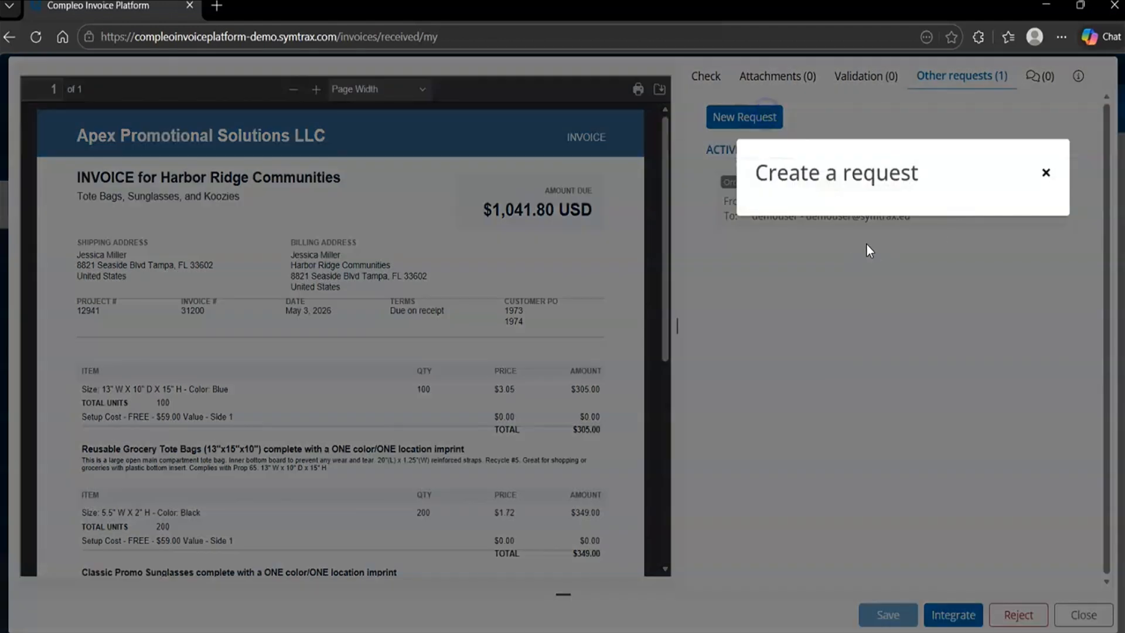
pyautogui.click(820, 226)
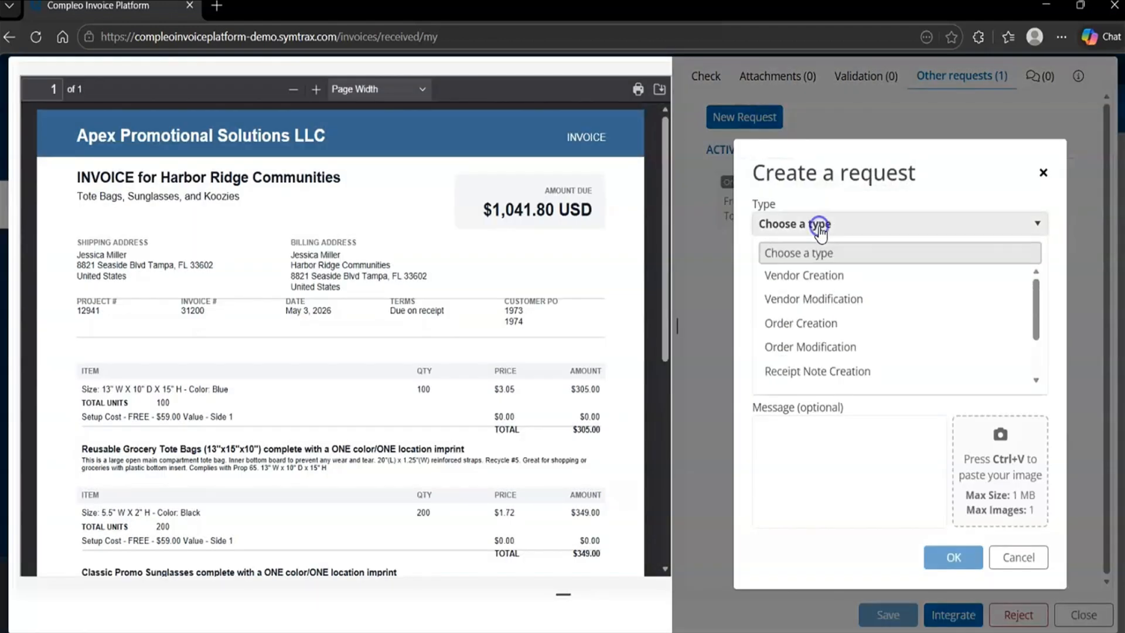
pyautogui.click(826, 348)
pyautogui.click(827, 326)
pyautogui.click(825, 375)
pyautogui.click(823, 375)
pyautogui.scroll(-1, 849, 469)
pyautogui.click(819, 493)
# Enter the request message "Additional Request:" followed by "Please add the freight charge to PO." and "Thanks" on separate lines
pyautogui.click(816, 446)
pyautogui.write('Additional Request:')
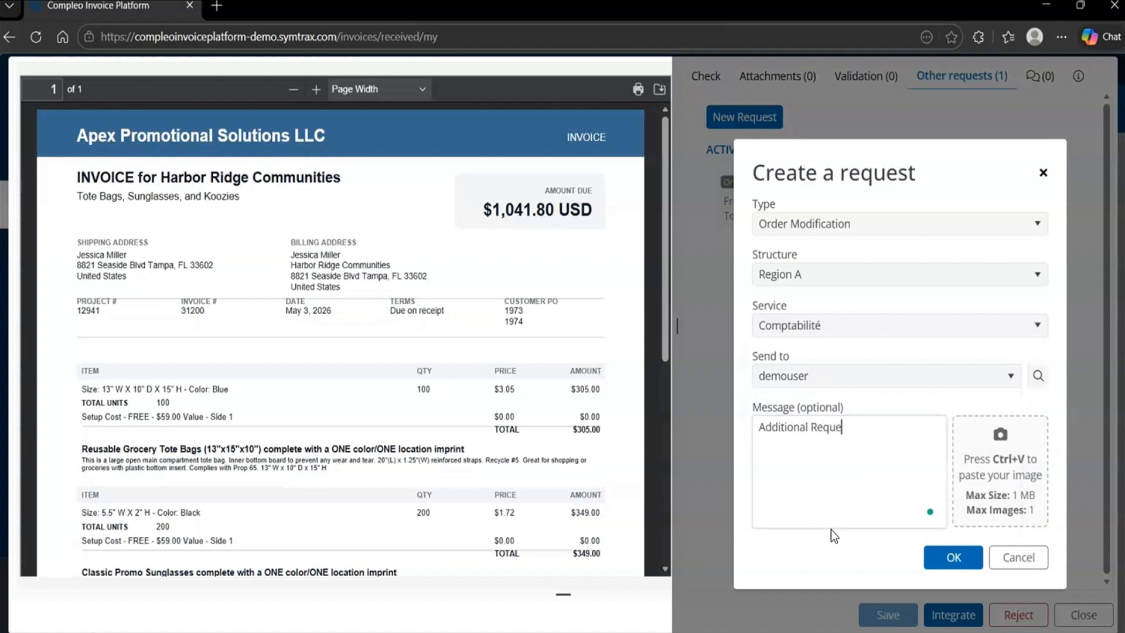
pyautogui.press('Return')
pyautogui.write('Please add the freight charge to PO.')
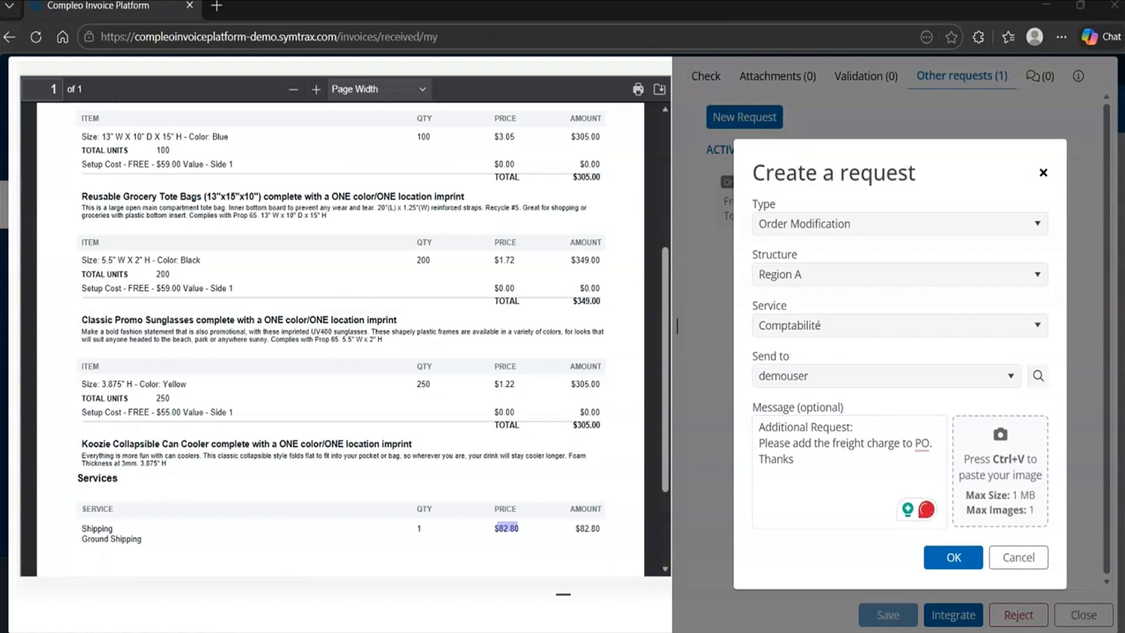
# Capture the Shipping service row from the invoice document, paste it as the request's image, and submit the request
pyautogui.press('super+shift+s')
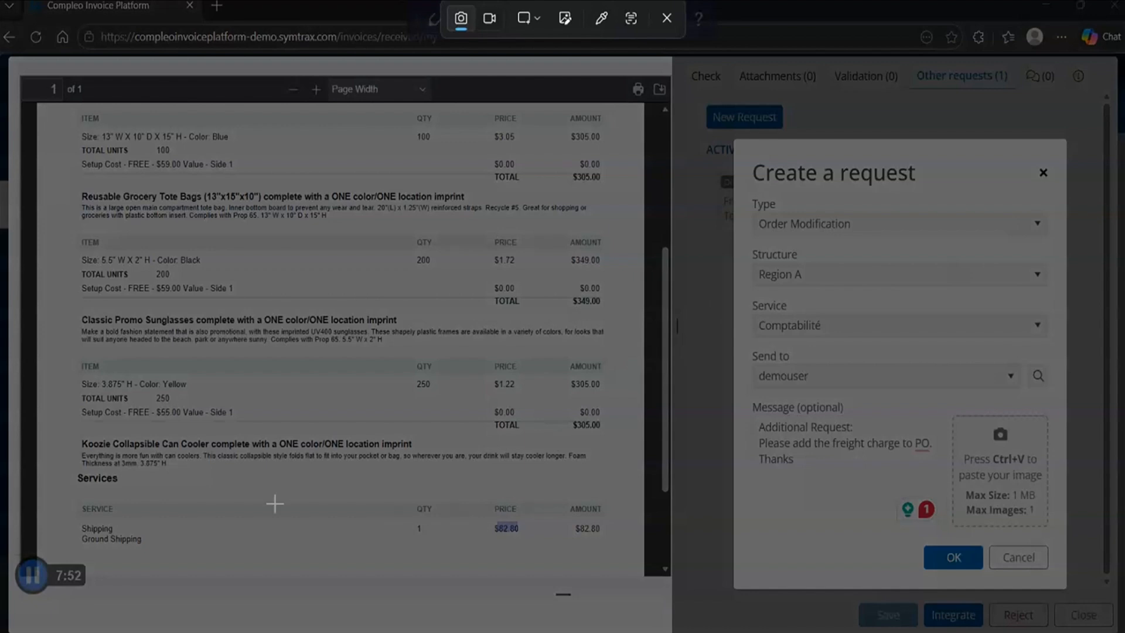
pyautogui.moveTo(69, 497); pyautogui.dragTo(532, 558)
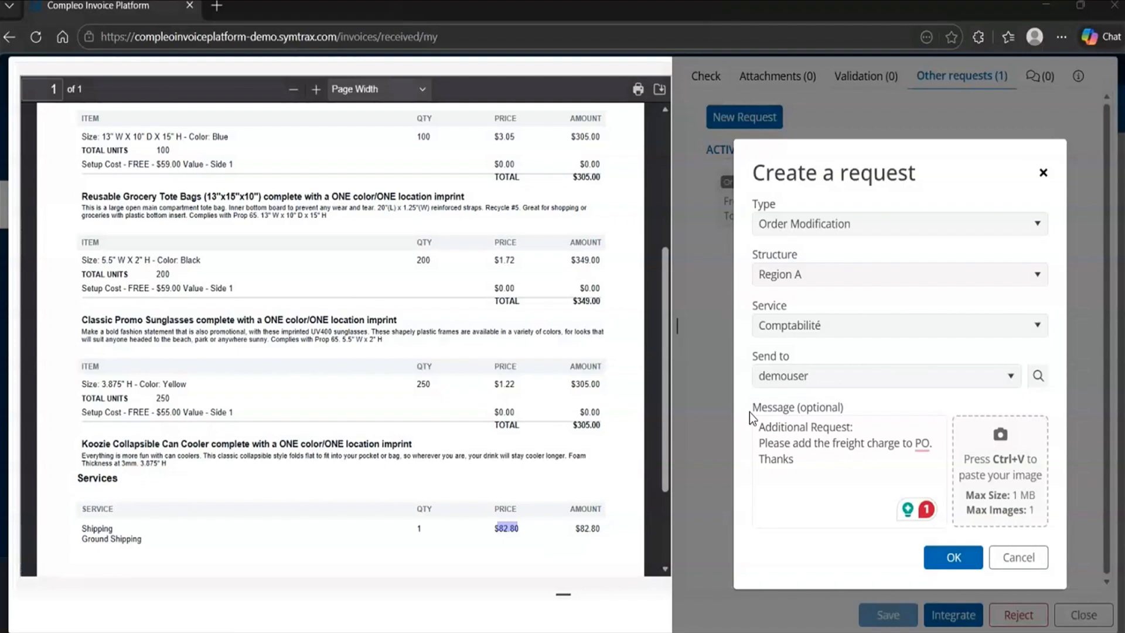
pyautogui.click(999, 460)
pyautogui.hotkey('ctrl', 'v')
pyautogui.click(954, 558)
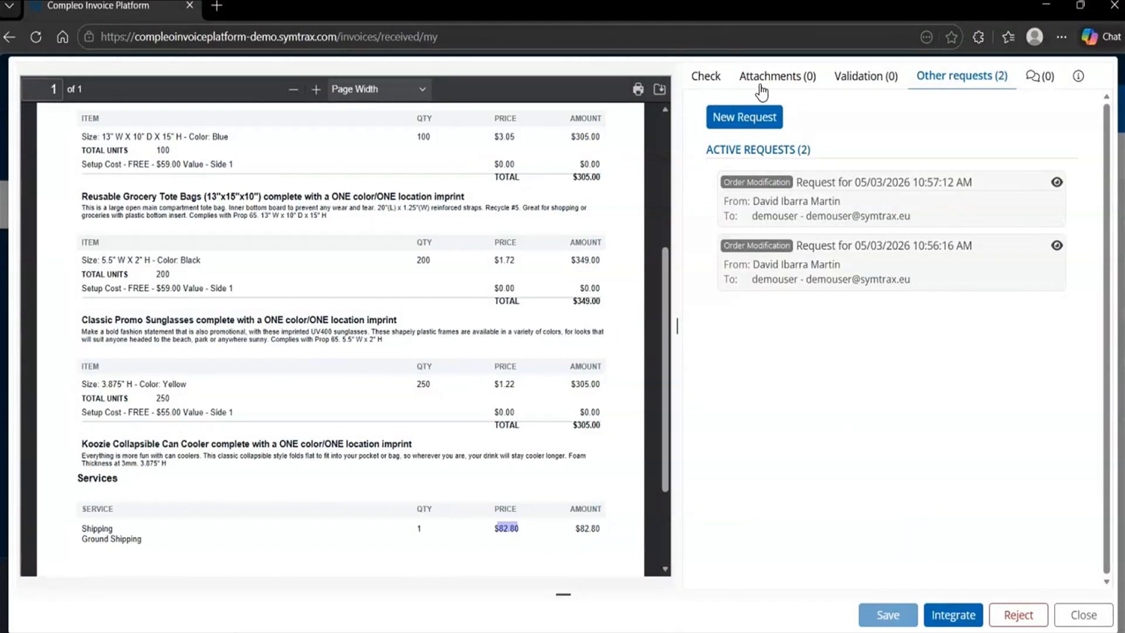
# Close the PO-based invoice, open the non-PO invoice last updated 05/03/2026 10:42:00 AM, and enlarge its document area to review the totals
pyautogui.click(1064, 613)
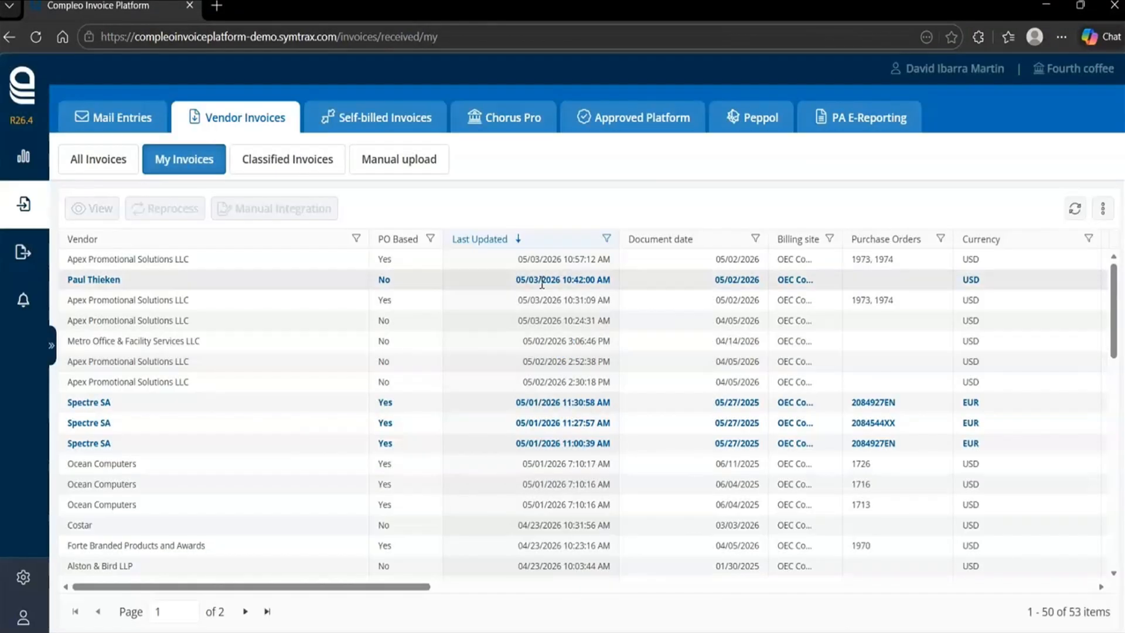
pyautogui.click(534, 279)
pyautogui.click(93, 209)
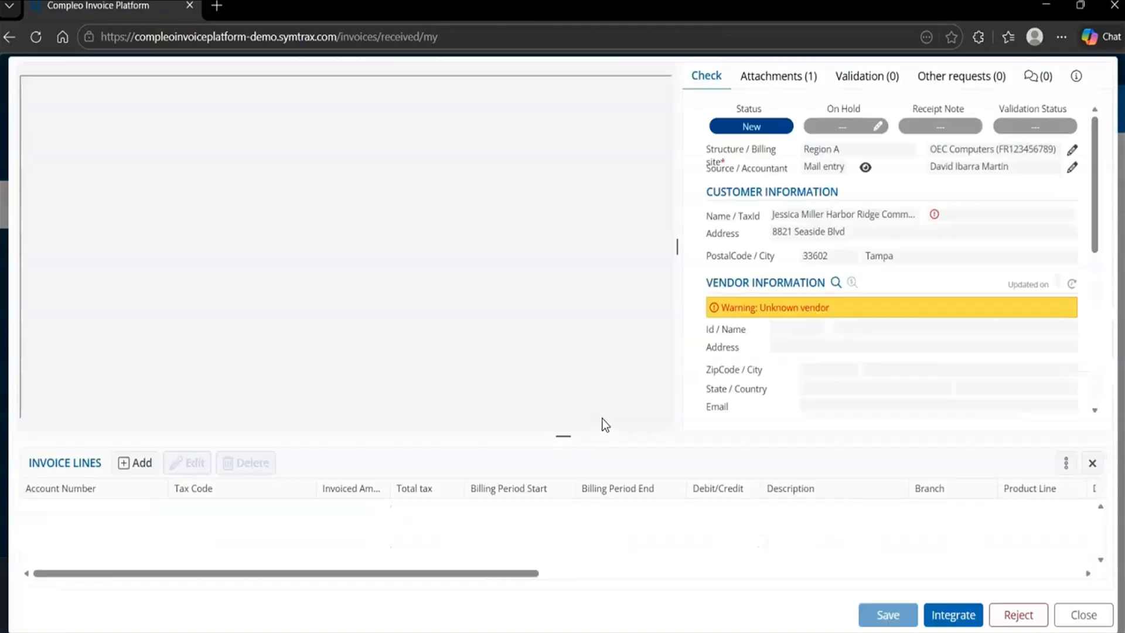
pyautogui.scroll(-10, 614, 267)
pyautogui.moveTo(563, 440); pyautogui.dragTo(563, 505)
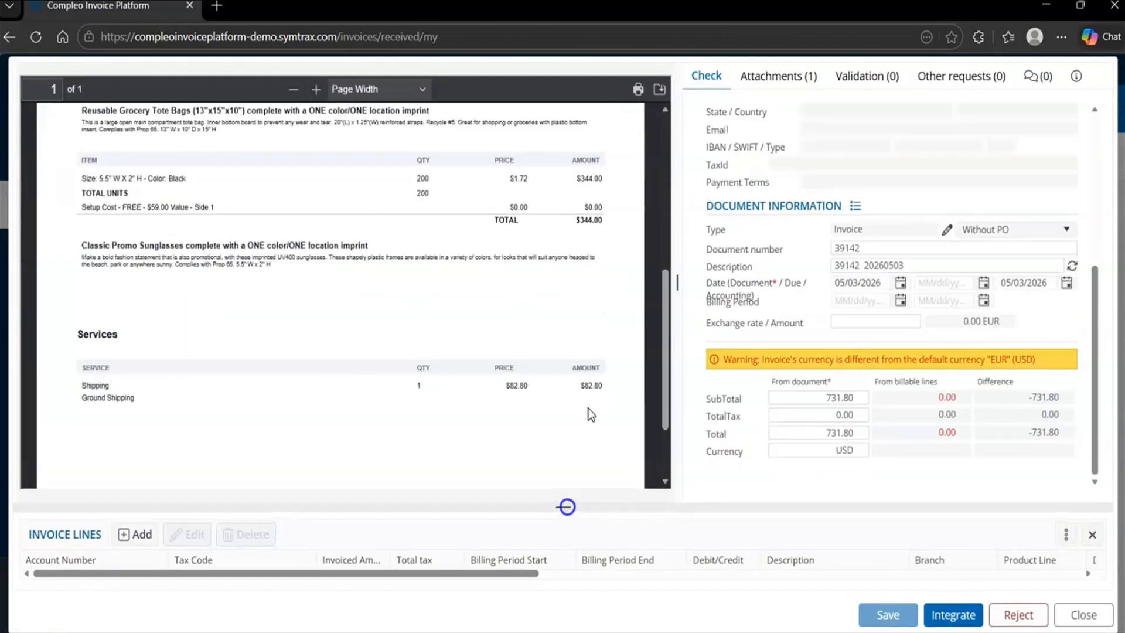
pyautogui.scroll(-8, 612, 308)
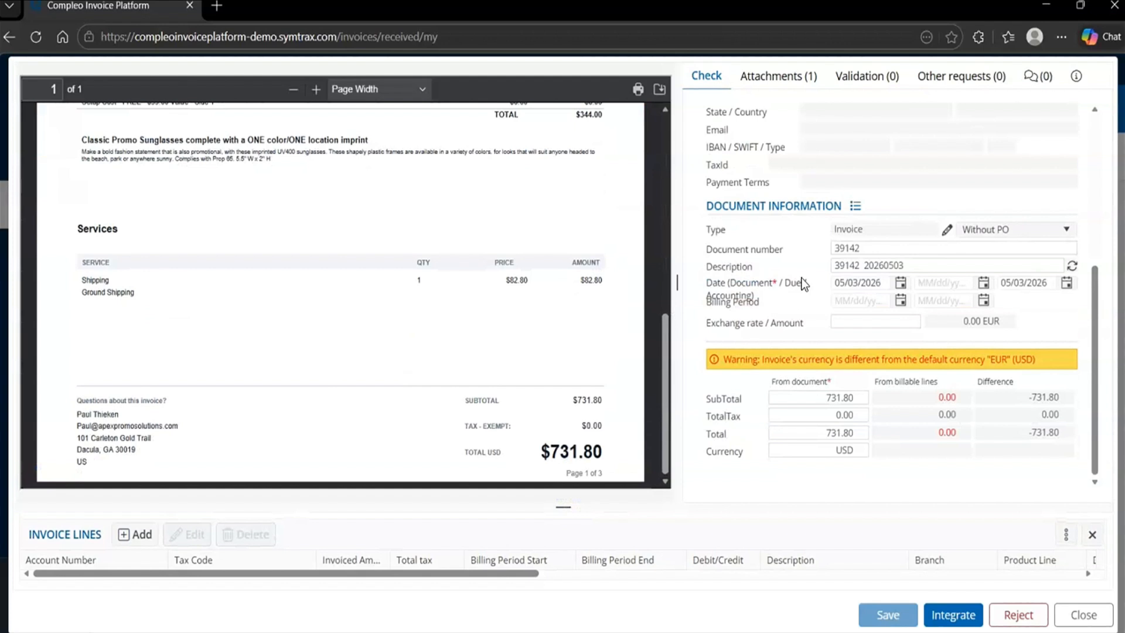
# Assign Apex Promotional Solutions LLC as the invoice's vendor, filtering the vendor list by the extracted name
pyautogui.scroll(5, 802, 280)
pyautogui.click(732, 303)
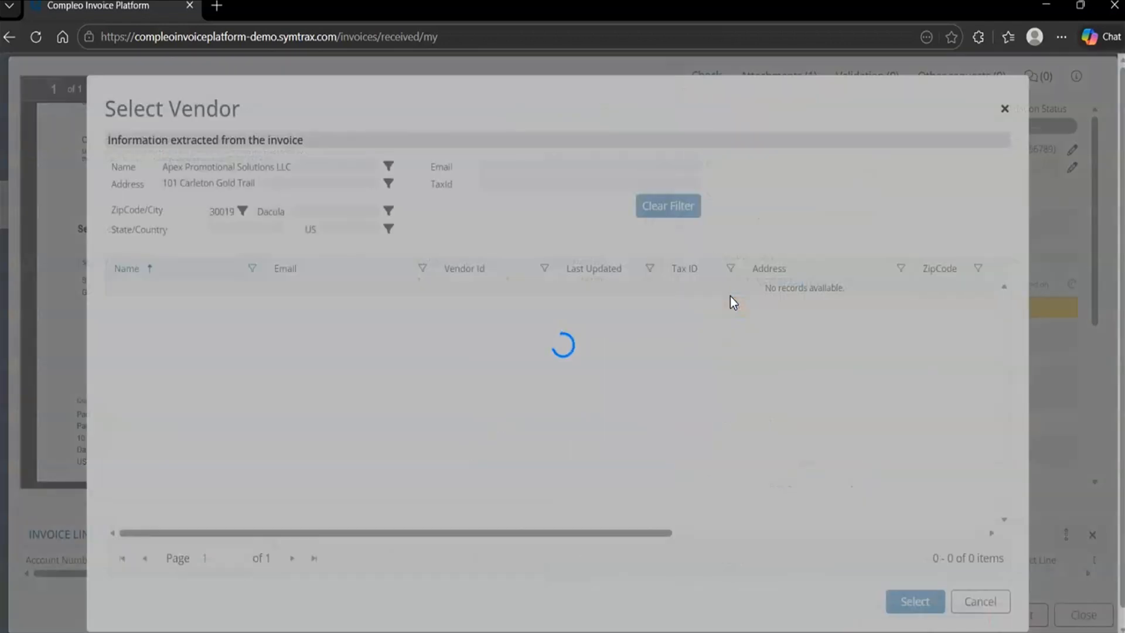
pyautogui.click(389, 167)
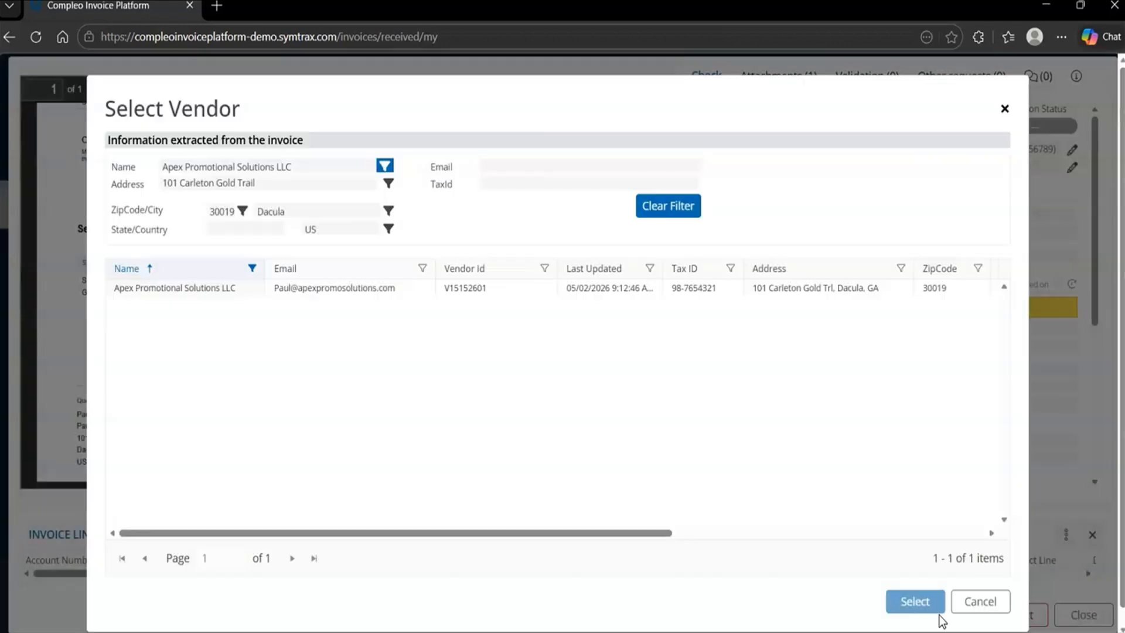
pyautogui.click(484, 294)
pyautogui.click(889, 606)
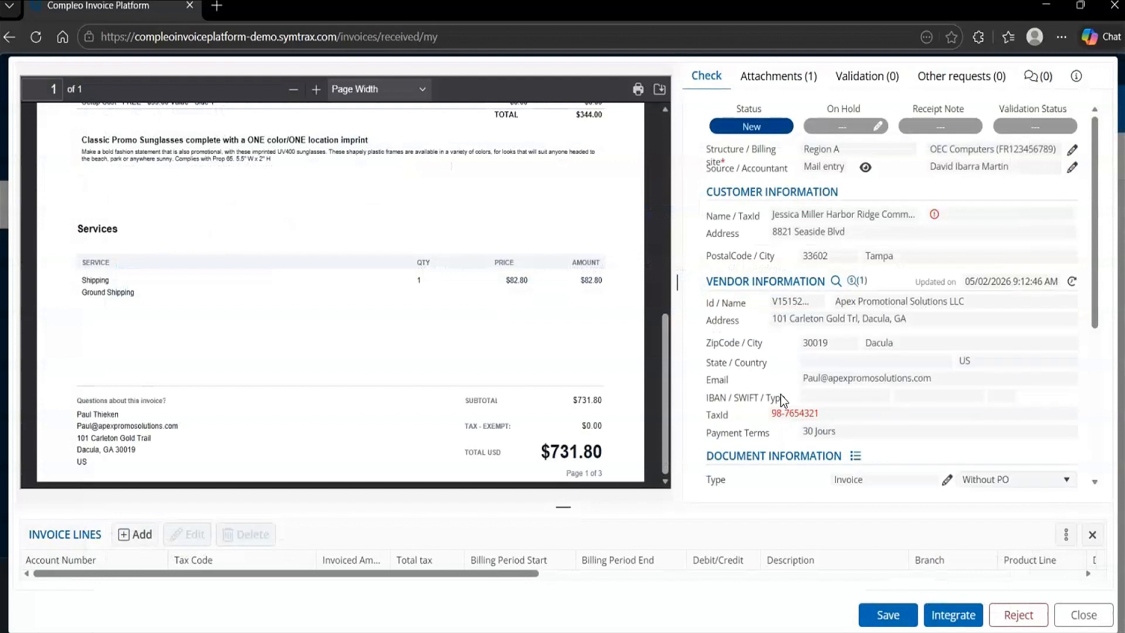
# Enlarge the invoice lines area and start a new line from the vendor's recurrent history entry with tax code None
pyautogui.scroll(-5, 819, 364)
pyautogui.scroll(10, 510, 273)
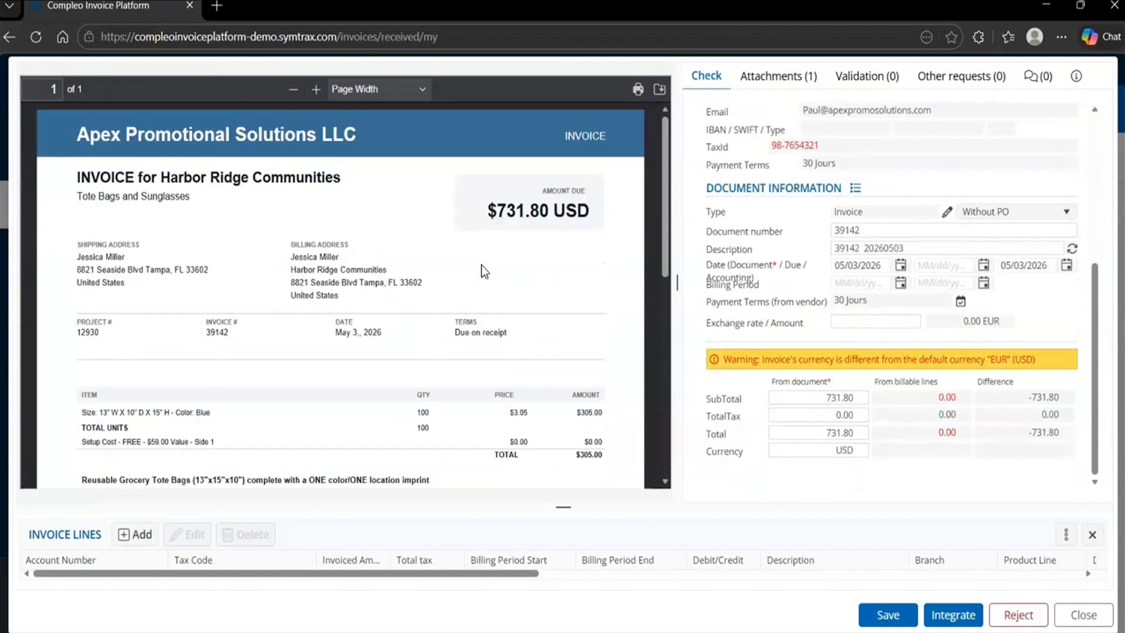
pyautogui.moveTo(560, 507); pyautogui.dragTo(561, 403)
pyautogui.click(173, 476)
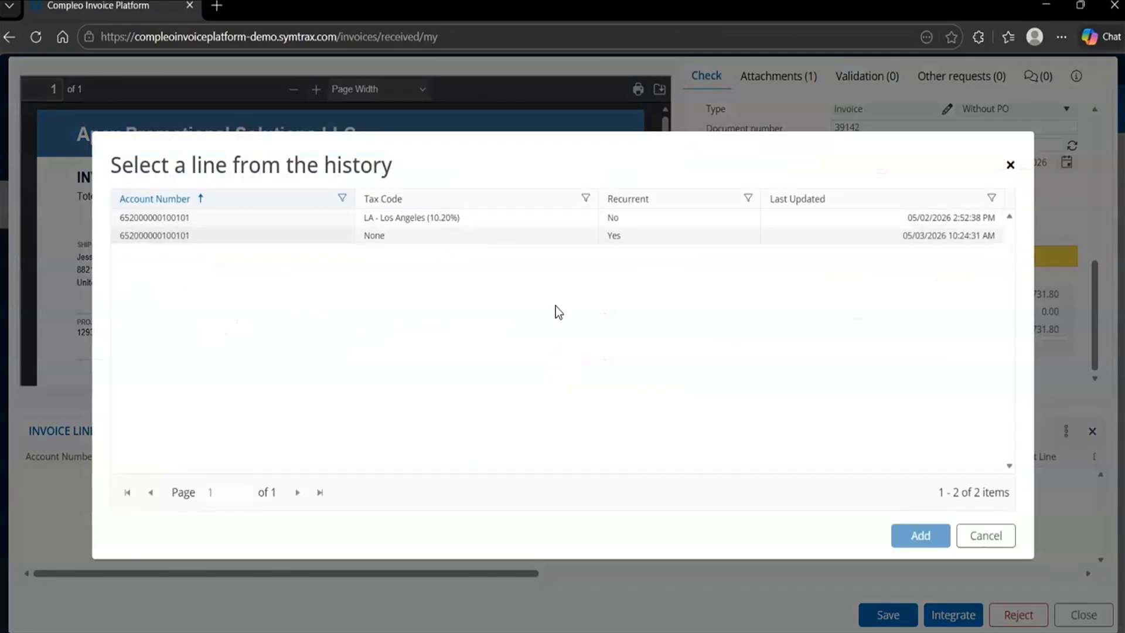
pyautogui.click(536, 240)
pyautogui.click(921, 535)
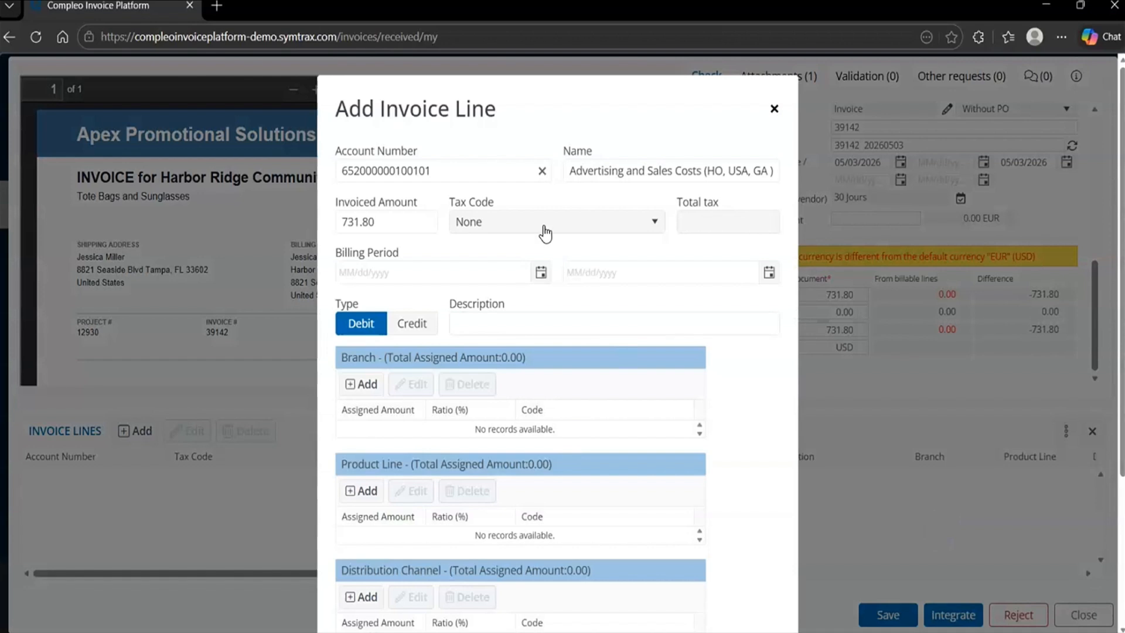
# Move the invoice line form off the document and add a branch breakdown assigning 50% to Centr_z | General Center
pyautogui.moveTo(600, 104); pyautogui.dragTo(897, 61)
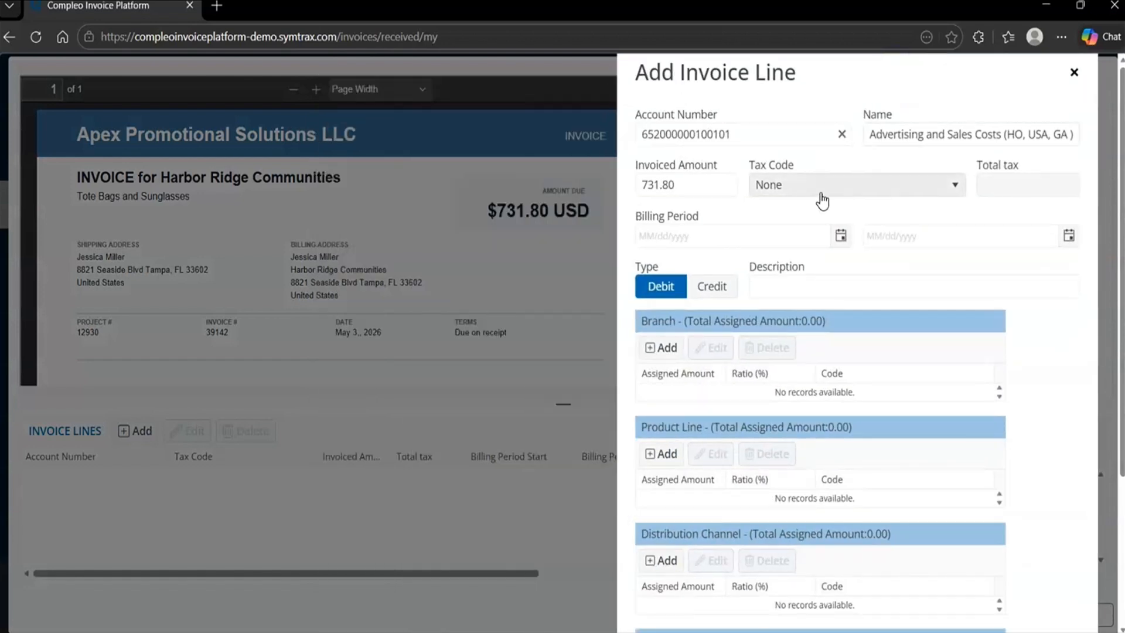
pyautogui.scroll(-3, 934, 385)
pyautogui.scroll(1, 1030, 407)
pyautogui.click(662, 219)
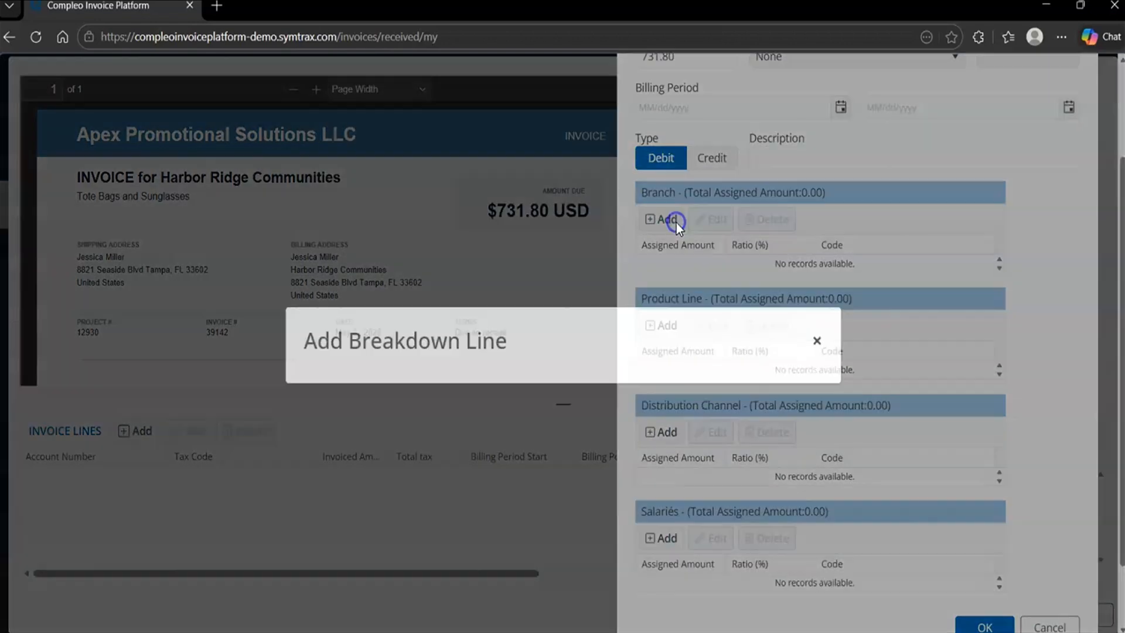
pyautogui.click(451, 380)
pyautogui.scroll(-2, 407, 516)
pyautogui.scroll(2, 409, 518)
pyautogui.scroll(-2, 408, 497)
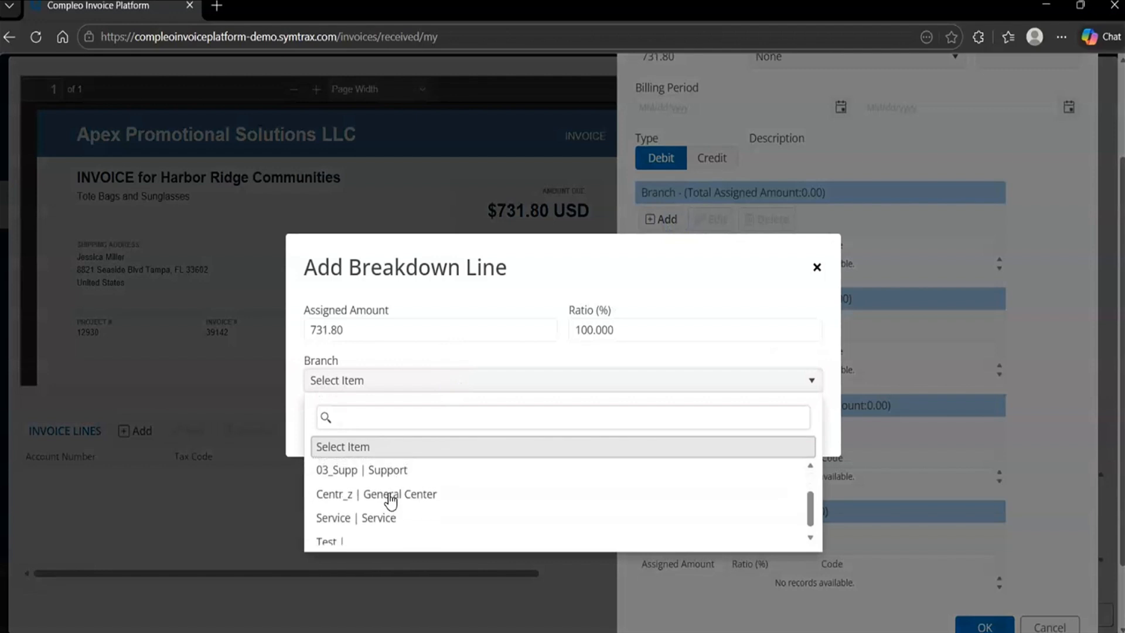
pyautogui.click(407, 497)
pyautogui.doubleClick(588, 329)
pyautogui.write('50')
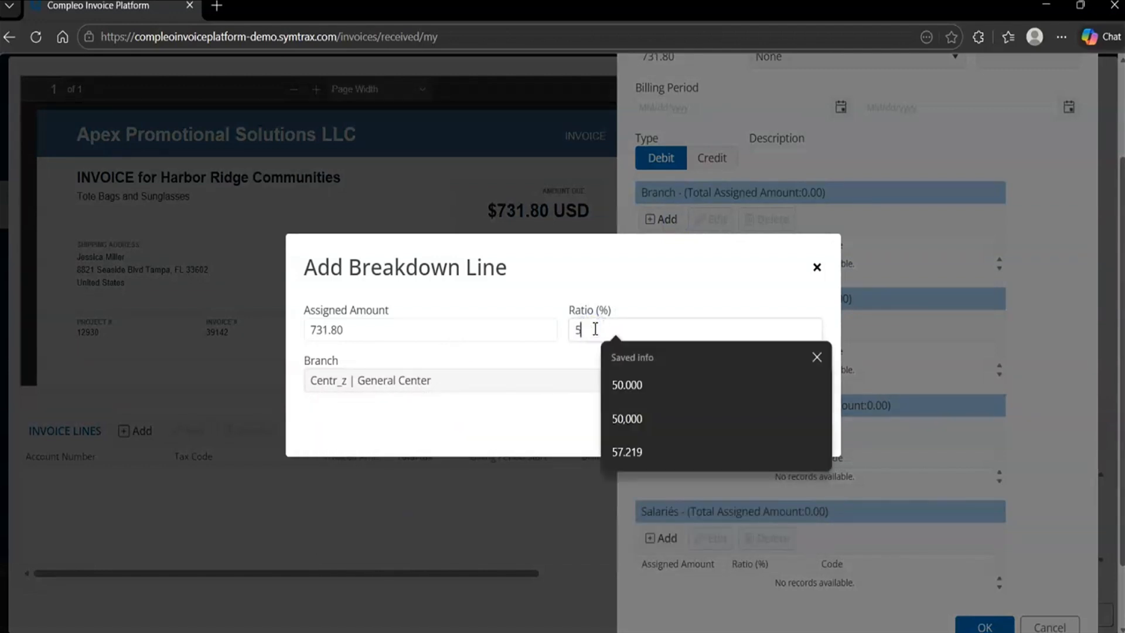
pyautogui.click(697, 311)
pyautogui.click(724, 425)
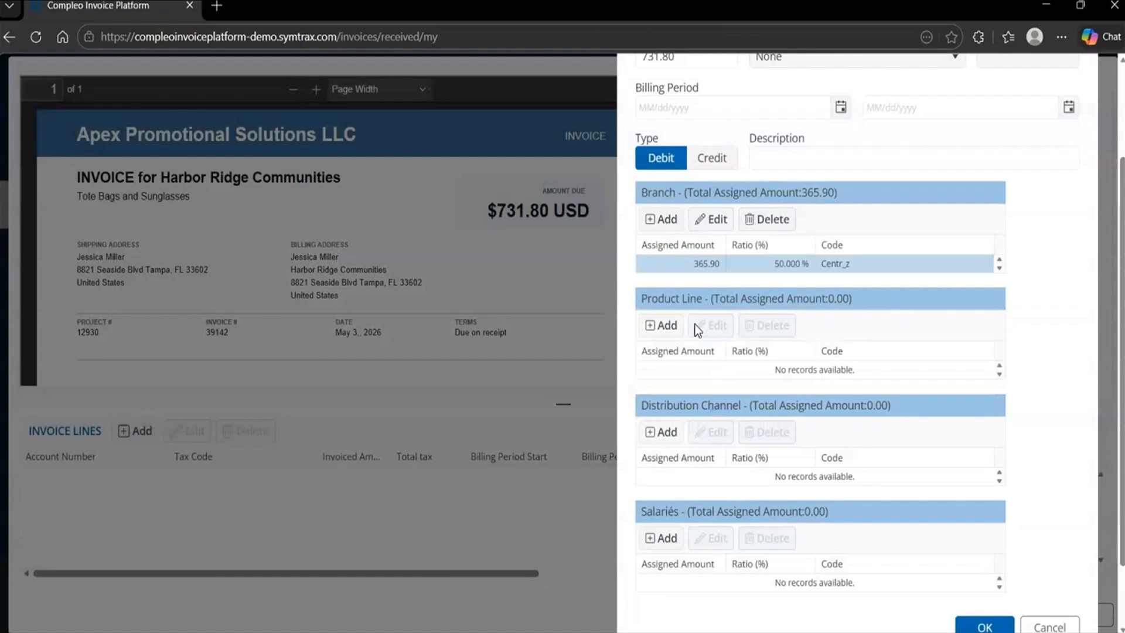
# Add a second branch breakdown assigning the remaining 50% to 01_Sales
pyautogui.click(663, 219)
pyautogui.click(453, 387)
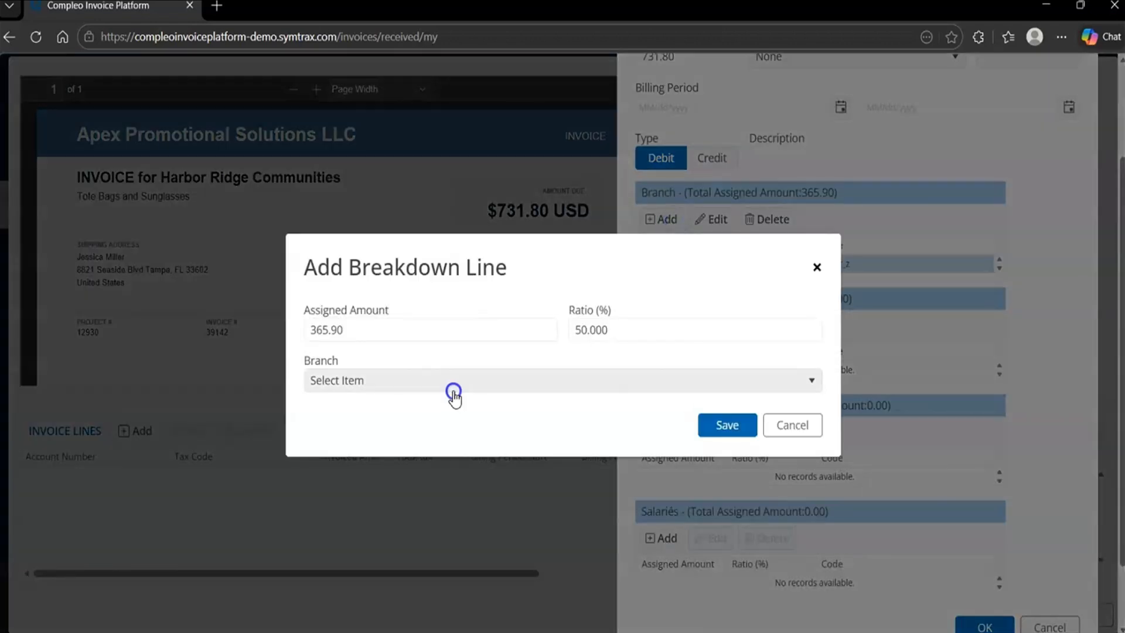
pyautogui.click(410, 469)
pyautogui.click(727, 425)
pyautogui.scroll(-1, 1007, 307)
pyautogui.click(661, 273)
pyautogui.click(421, 383)
pyautogui.click(817, 268)
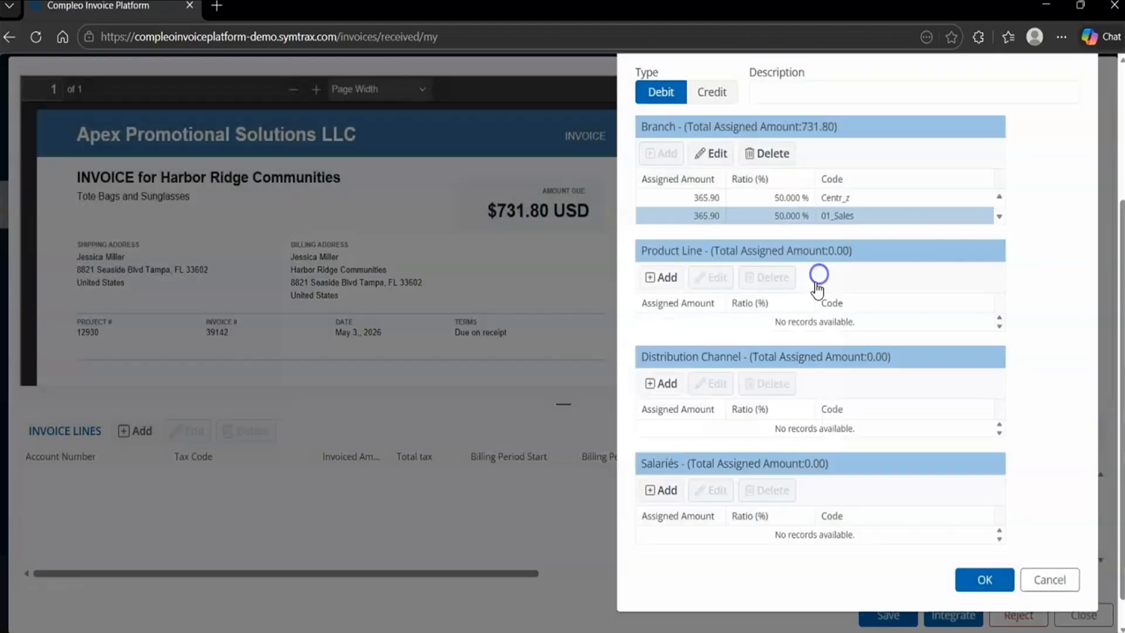
# Add a distribution channel breakdown assigning 100% of the line's amount to Retail
pyautogui.click(660, 381)
pyautogui.click(490, 385)
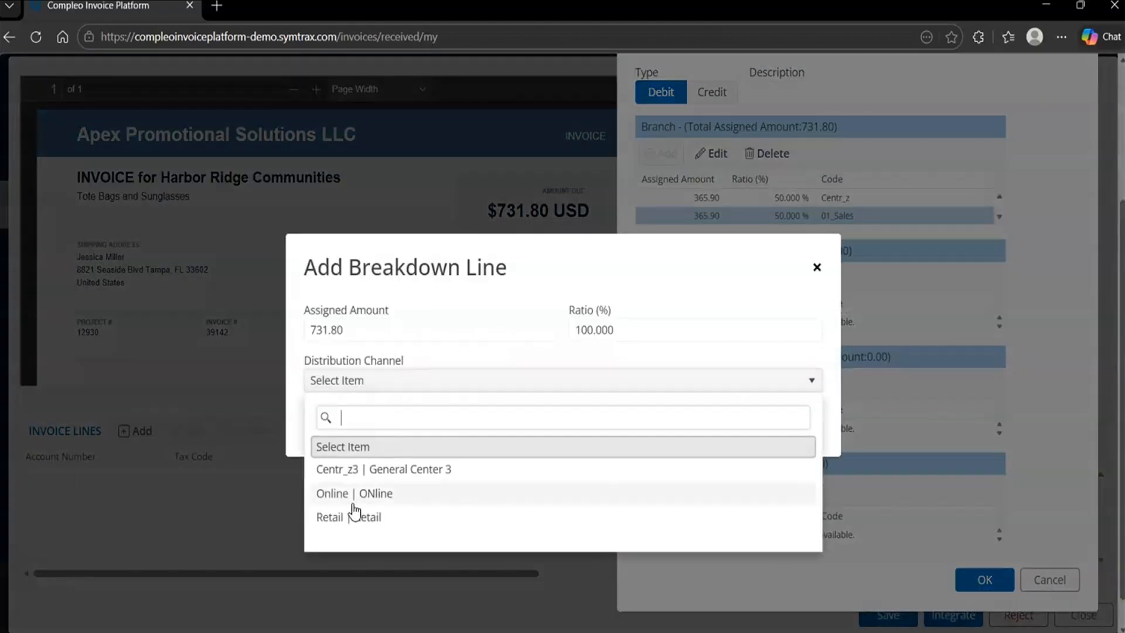
pyautogui.click(374, 517)
pyautogui.click(716, 429)
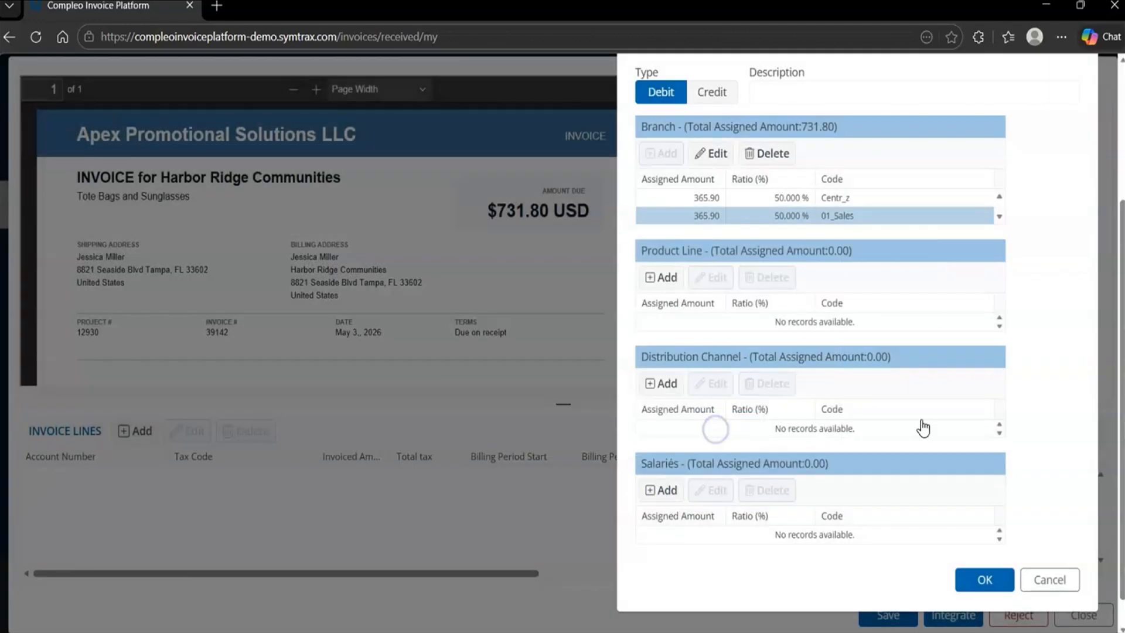
# Accept the completed invoice line, then integrate the non-PO invoice and confirm the integration
pyautogui.scroll(5, 1056, 476)
pyautogui.scroll(-5, 1056, 476)
pyautogui.click(1005, 540)
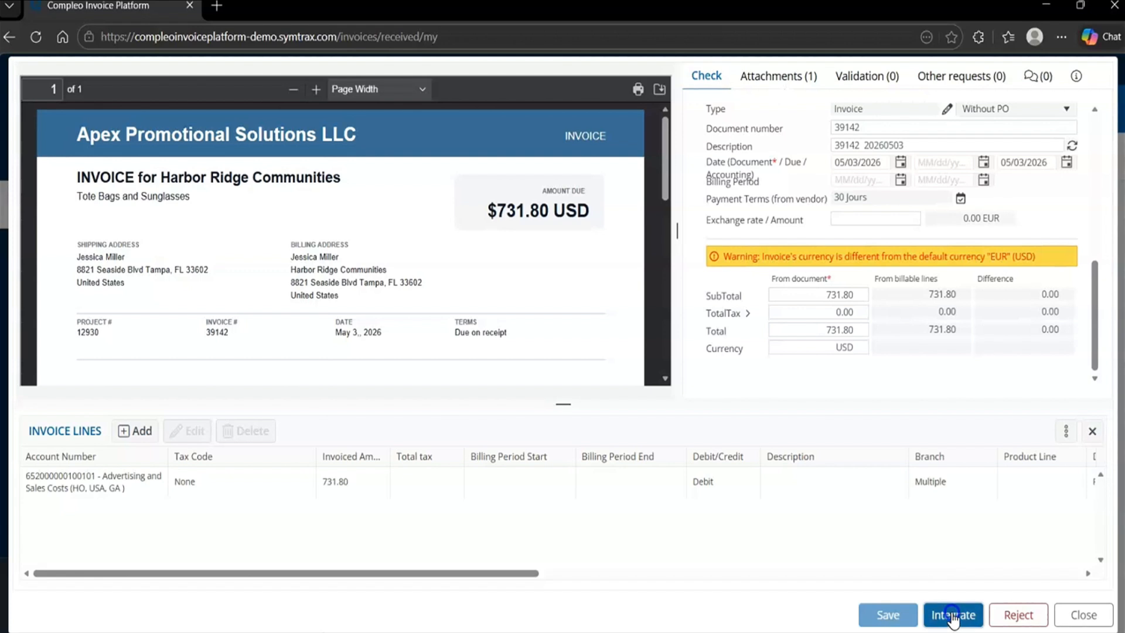
pyautogui.click(953, 615)
pyautogui.click(590, 387)
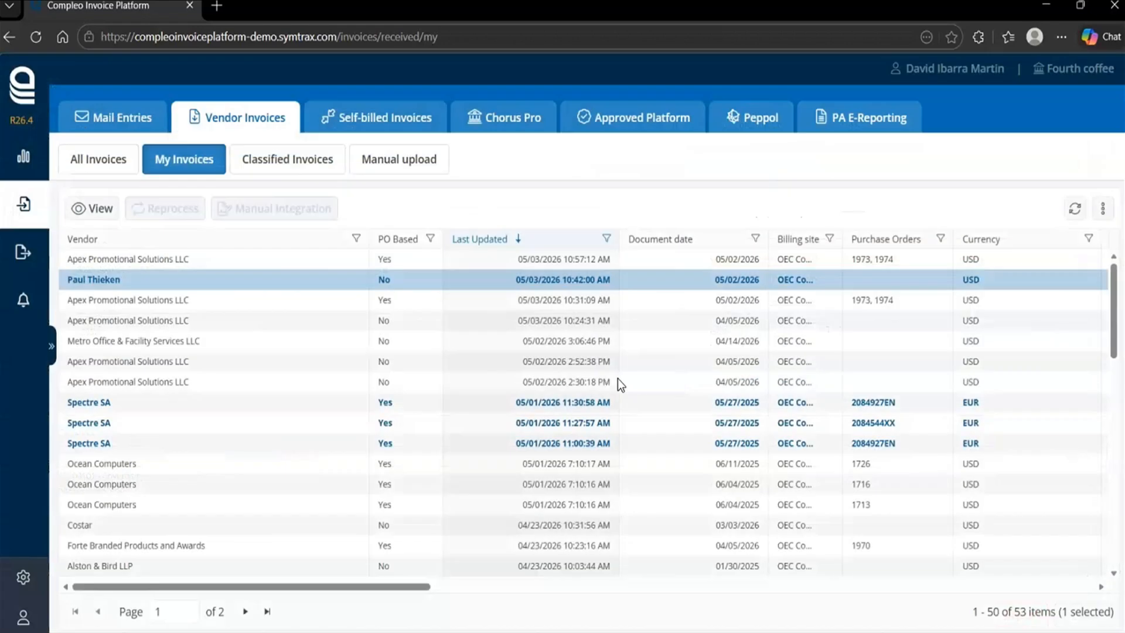